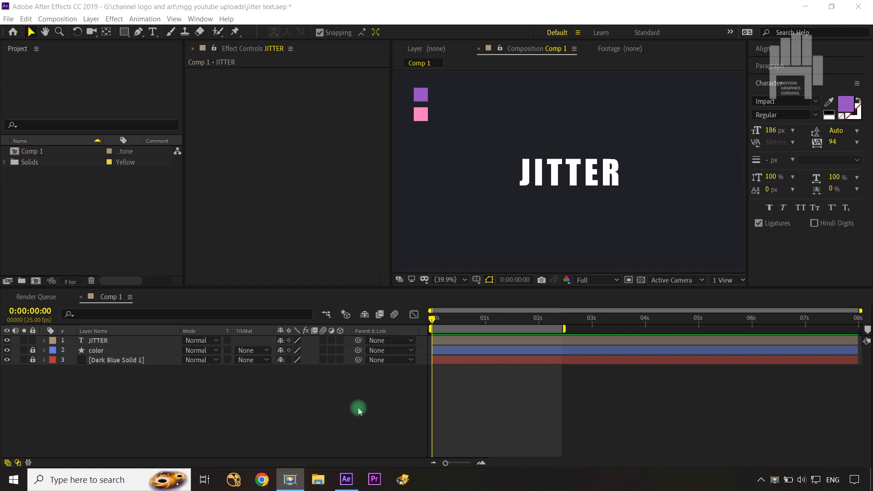
Create an outline shape layer from the JITTER text layer.
left_click(358, 411)
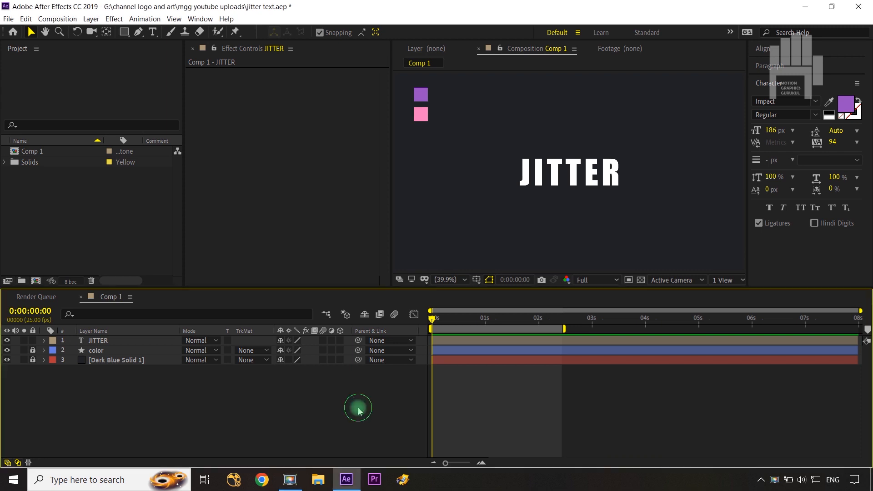
left_click(145, 340)
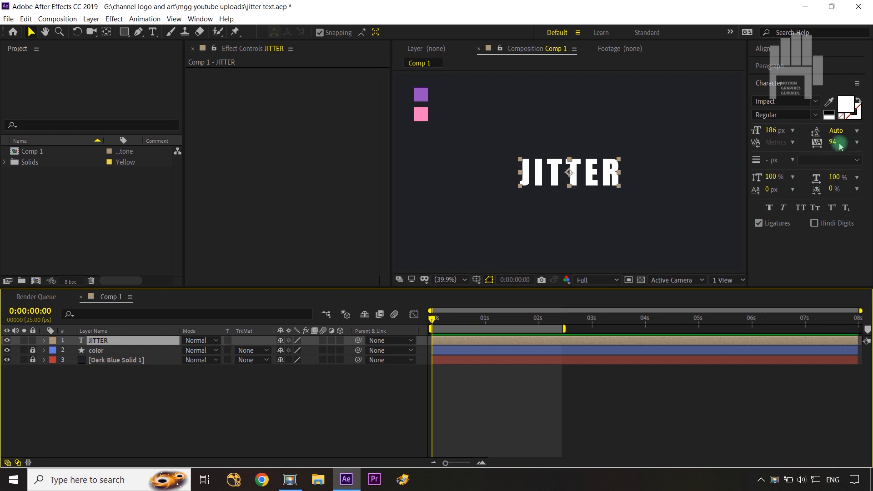
right_click(128, 344)
mouse_move(179, 273)
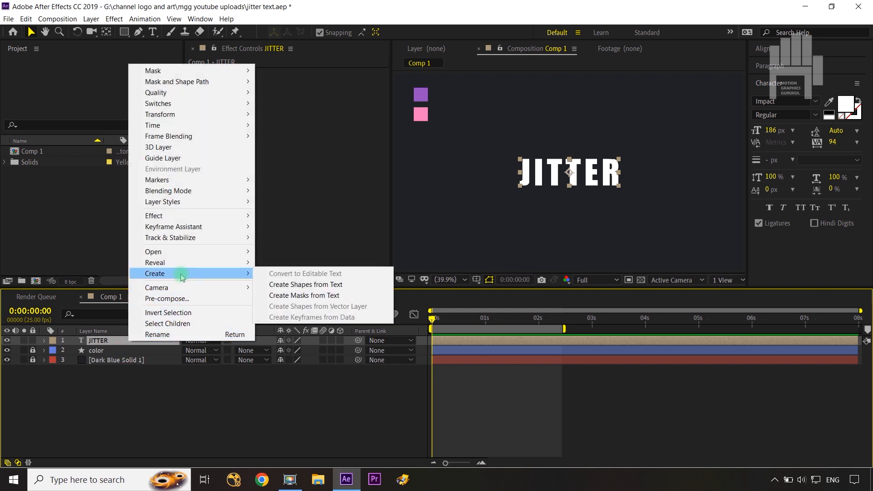
left_click(325, 286)
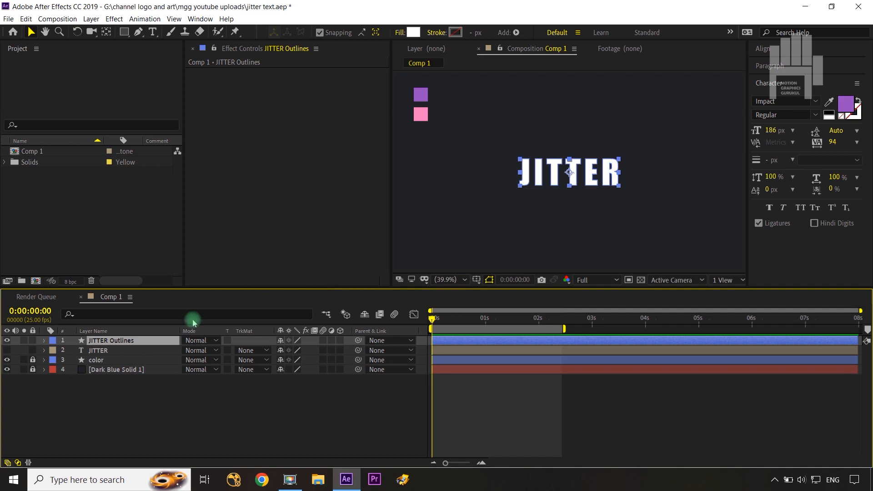
Animate the JITTER Outlines layer's scale with a keyframe of 100% at the start and 120% at 0:00:00:10.
key("s")
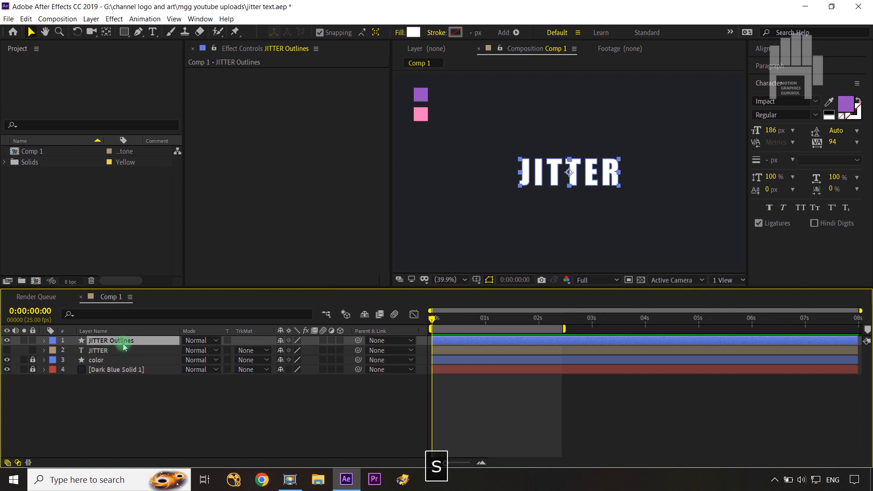
left_click(72, 350)
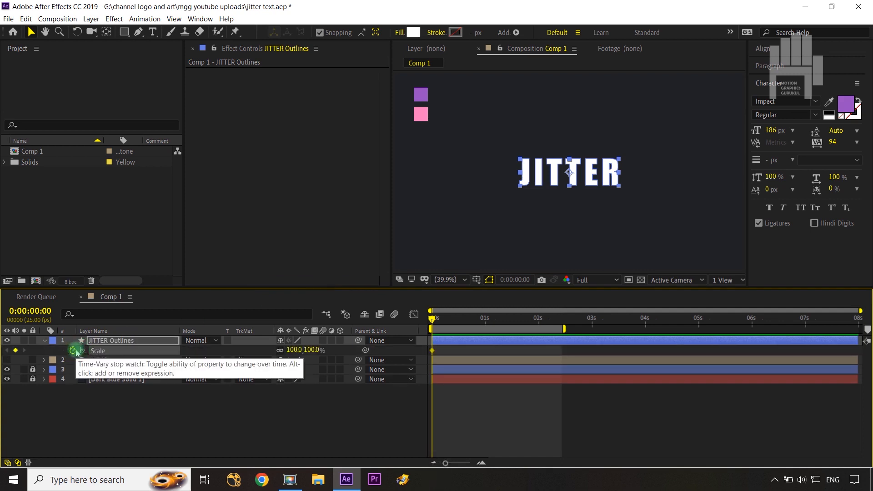
key("shift+Page_Down")
left_click(321, 350)
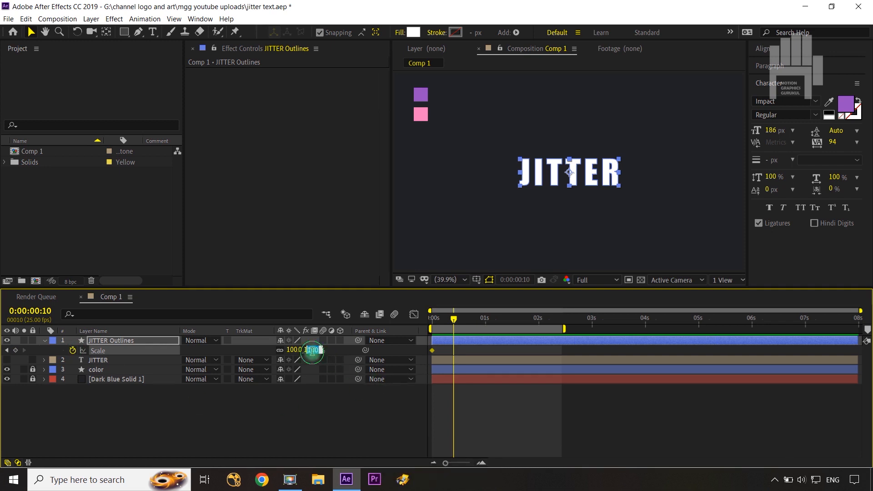
type("120")
left_click(343, 407)
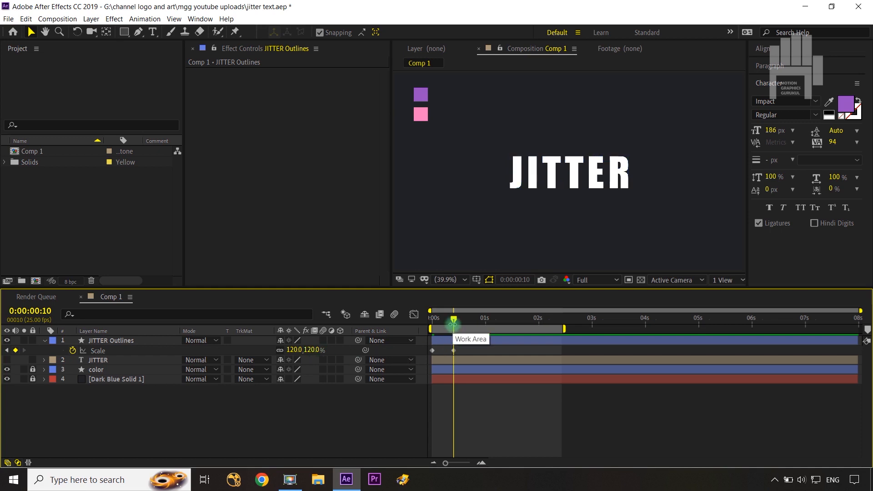
Copy the first 100% scale keyframe of the JITTER Outlines layer to 0:00:00:20.
key("shift+Page_Down")
left_click(433, 351)
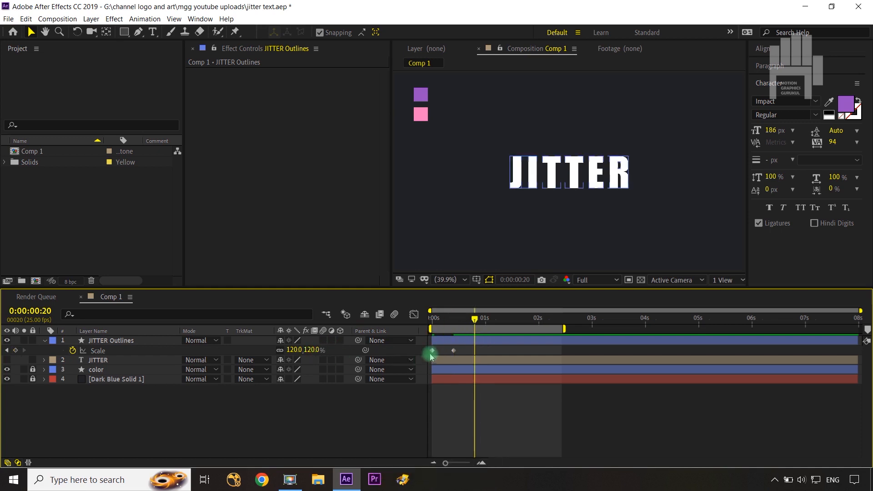
key("ctrl+c")
key("ctrl+v")
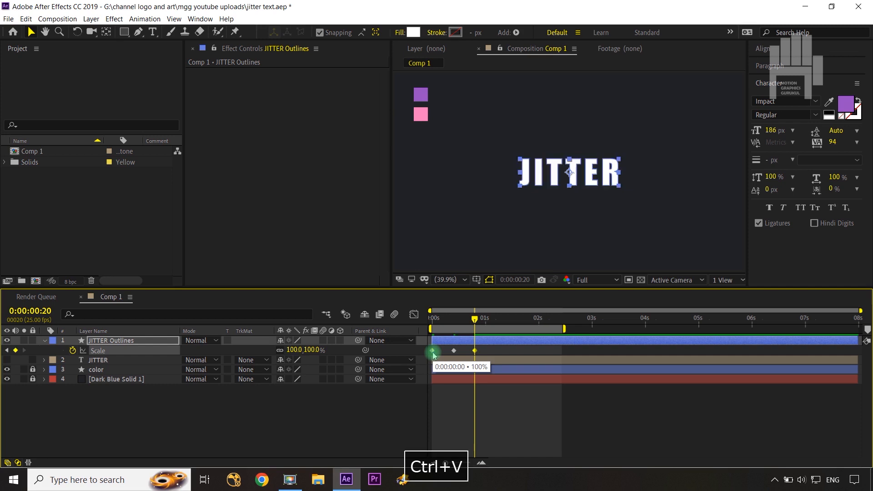
Copy the three scale keyframes and paste them at 0:00:00:20 and again at 0:00:01:15 to repeat the pulse.
left_click_drag(487, 351, 422, 357)
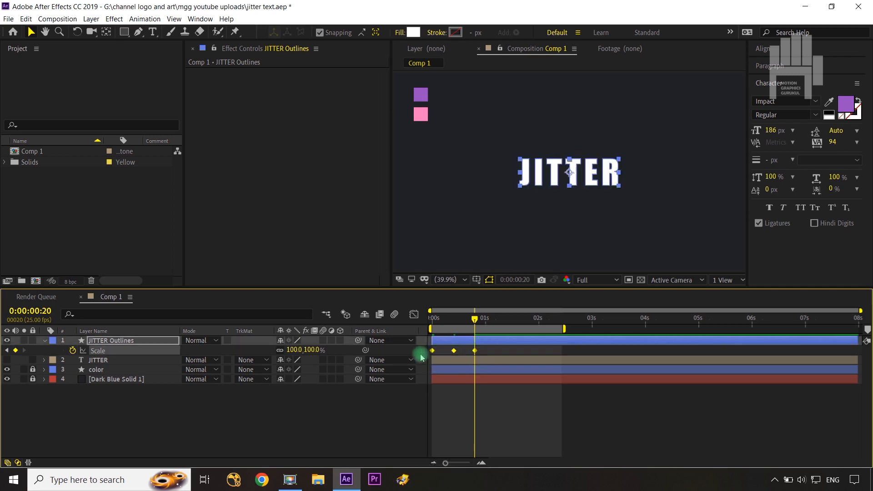
key("ctrl+c")
key("ctrl+v")
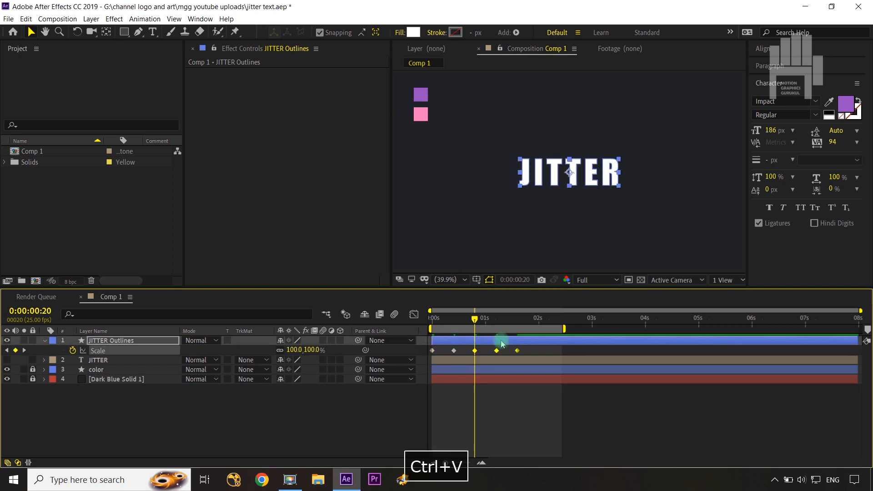
left_click_drag(476, 319, 519, 319)
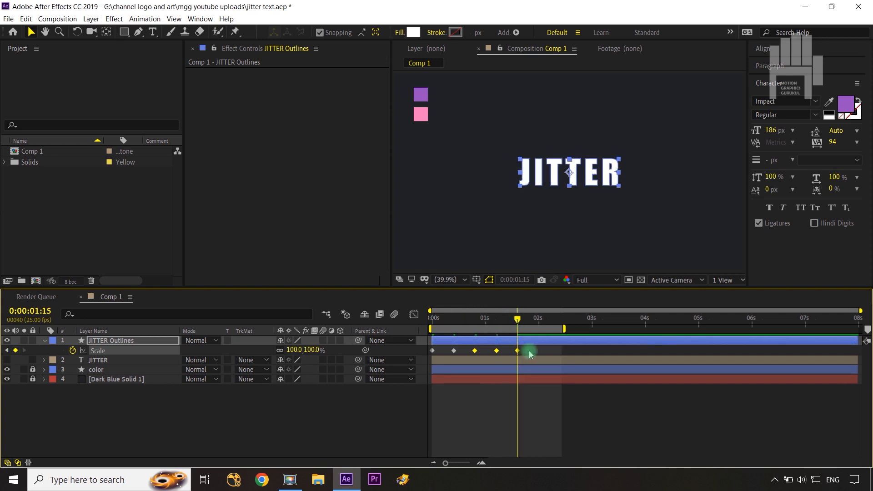
key("ctrl+v")
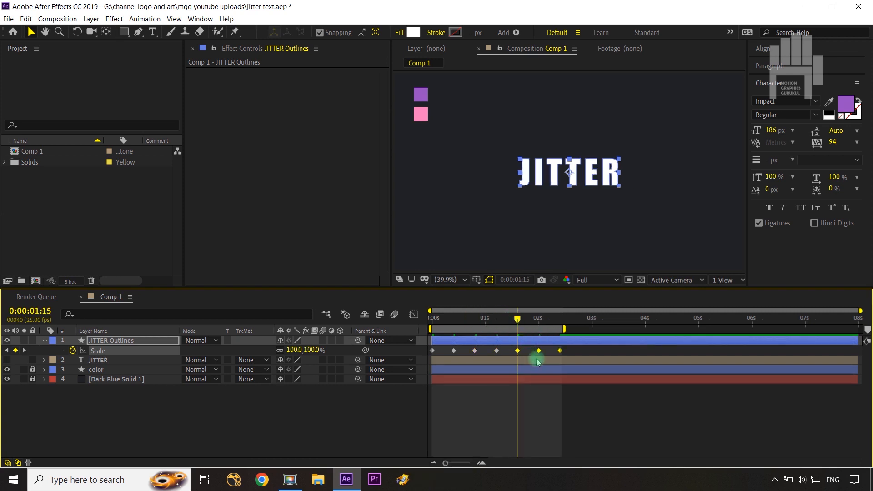
Scrub through the scale animation to check it, and return the playhead to the start of the composition.
left_click_drag(517, 322, 547, 322)
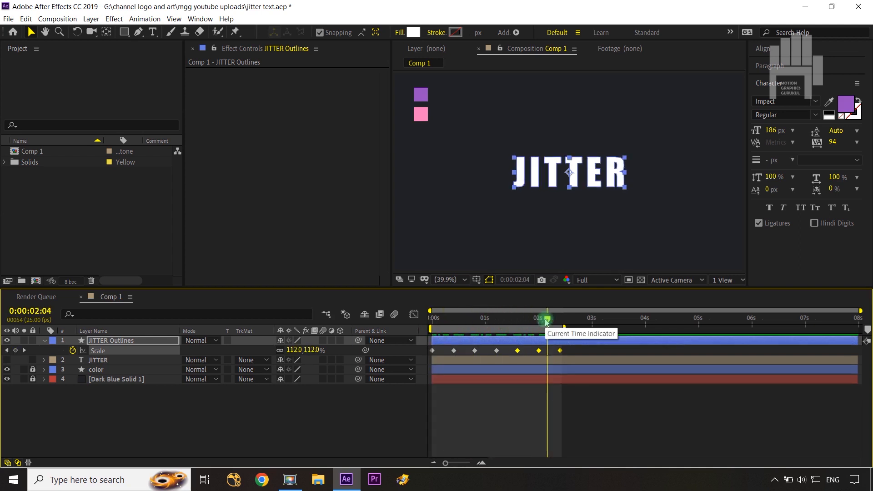
left_click_drag(547, 321, 528, 322)
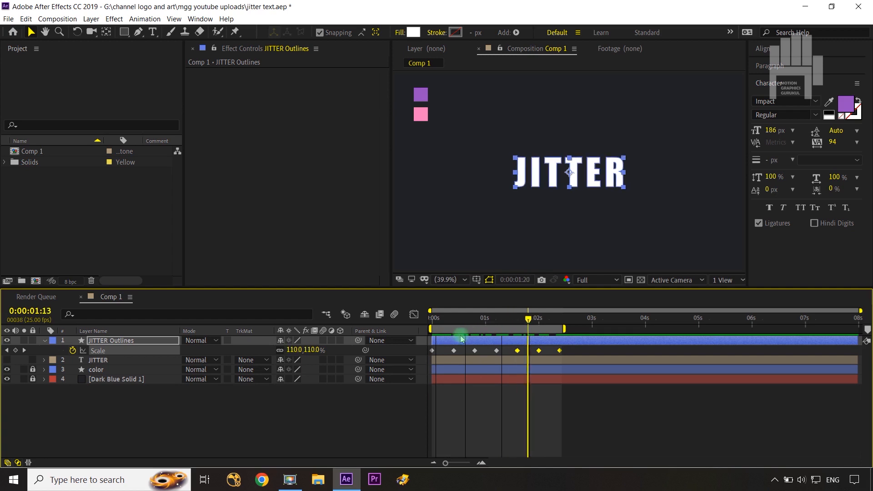
key("Home")
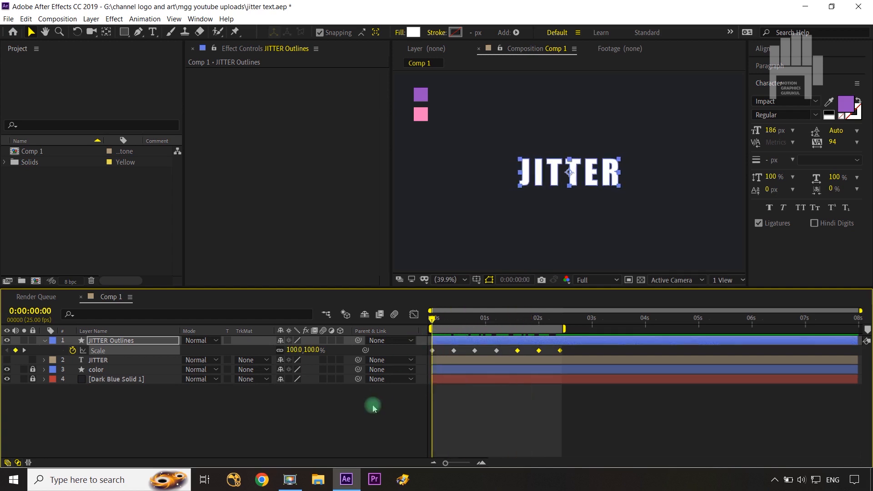
left_click(373, 415)
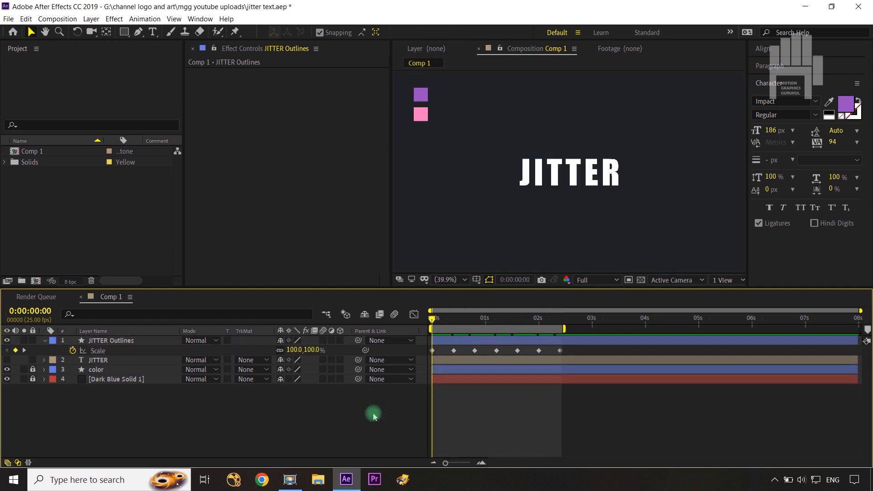
Add a Pucker & Bloat operator to the JITTER Outlines layer and check the letter shapes up close.
left_click(59, 341)
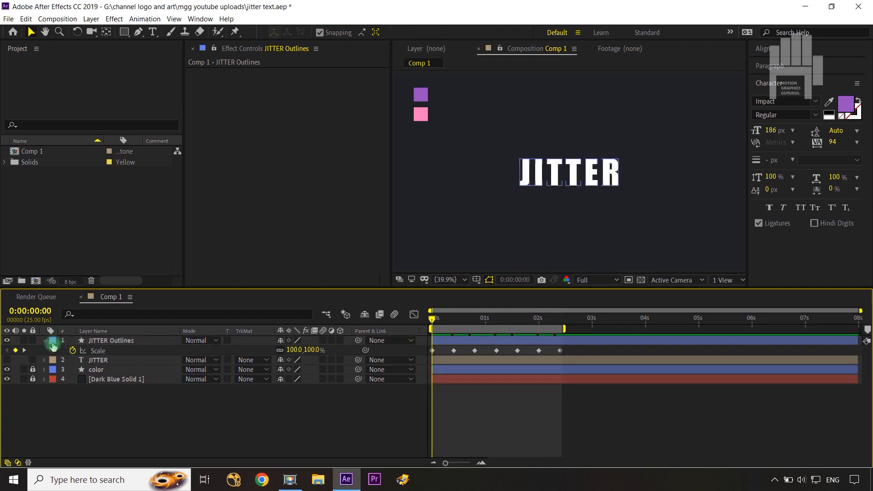
left_click(123, 344)
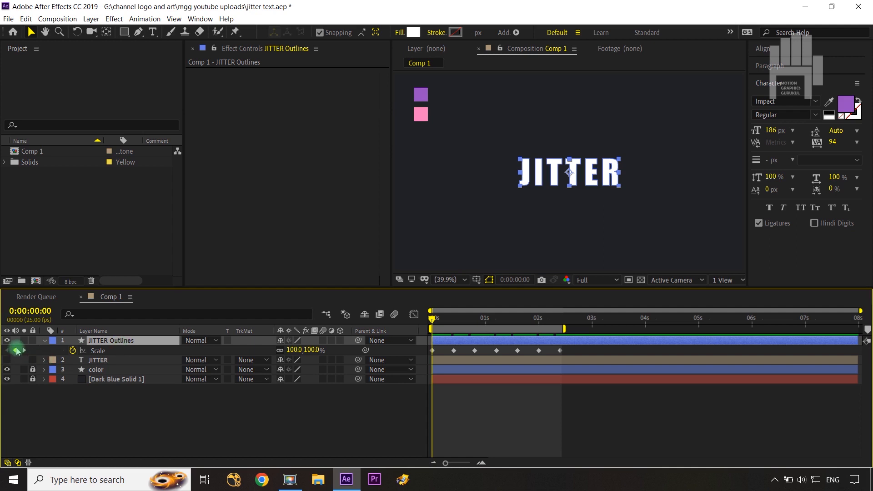
left_click(44, 342)
left_click(44, 342)
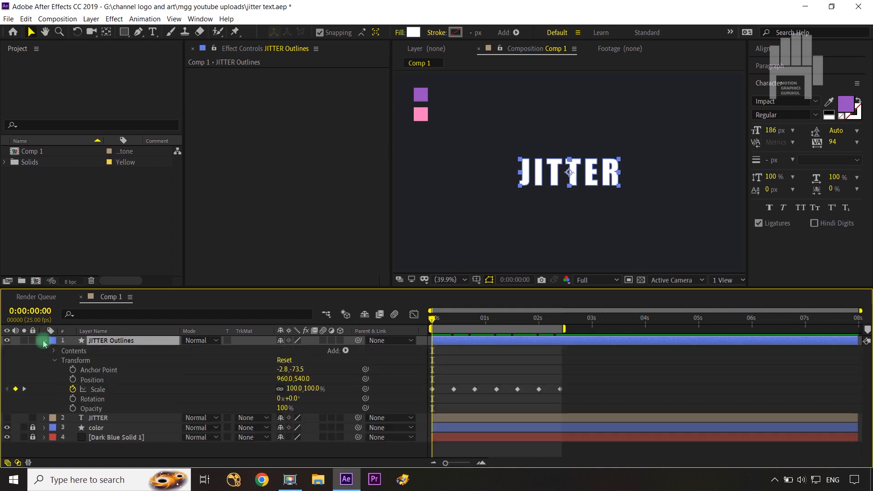
left_click(347, 351)
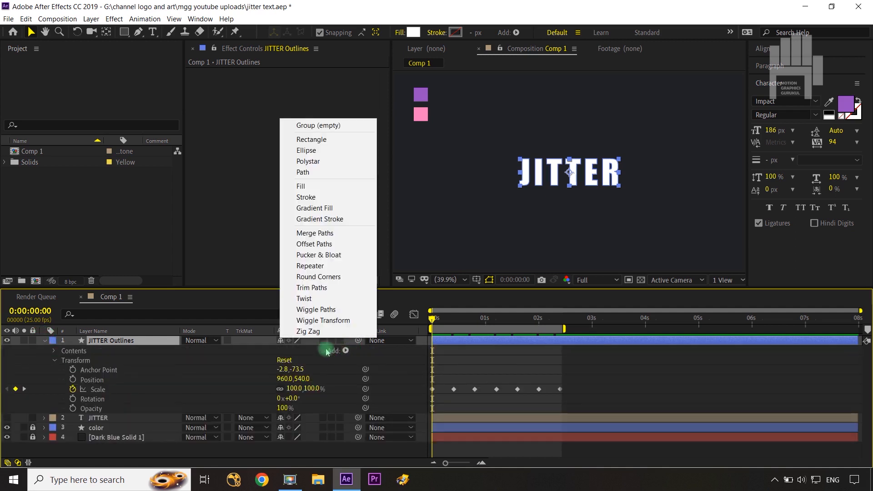
left_click(324, 256)
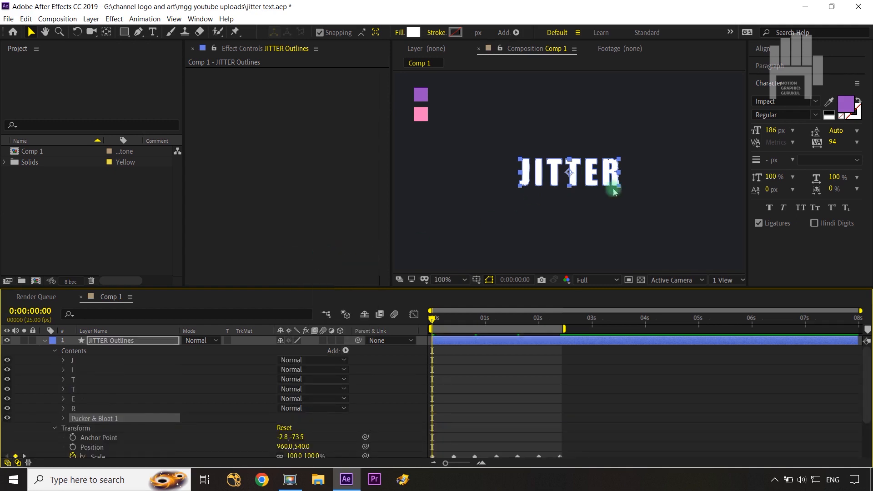
scroll(614, 189, "up", 5)
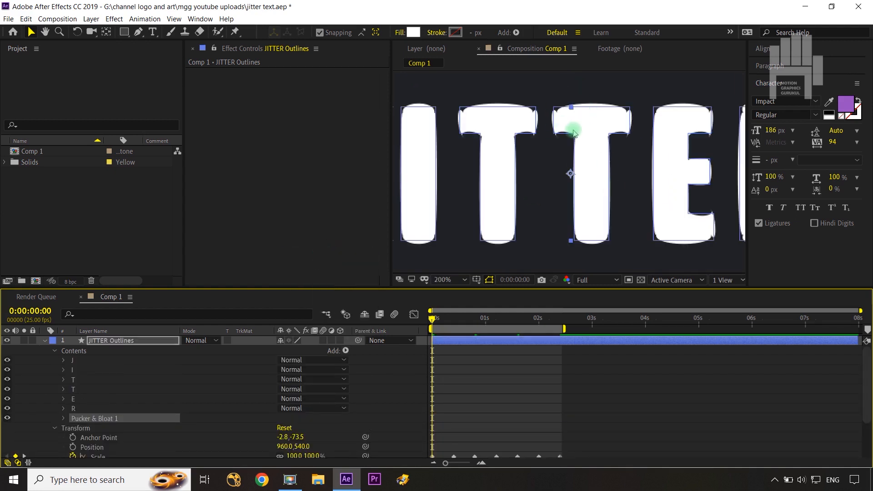
key("shift+slash")
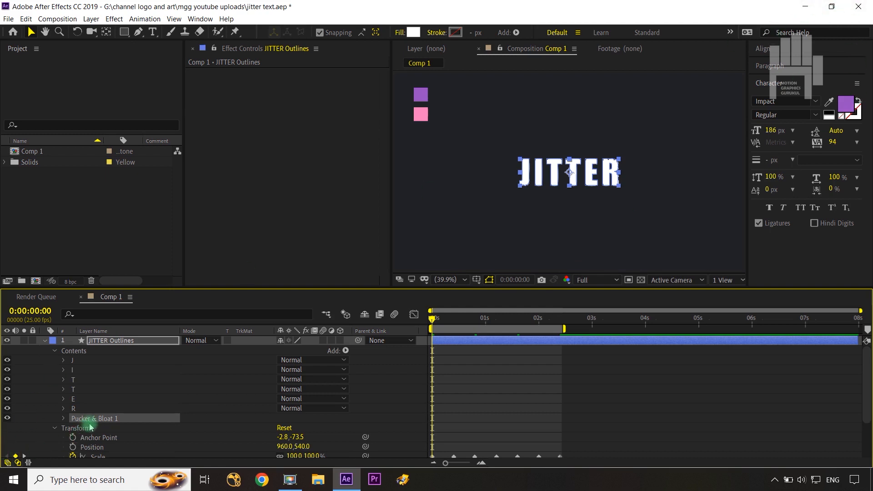
Set the Pucker & Bloat amount to -24, inspect the spiky letters up close, and collapse the layer's properties.
left_click(64, 419)
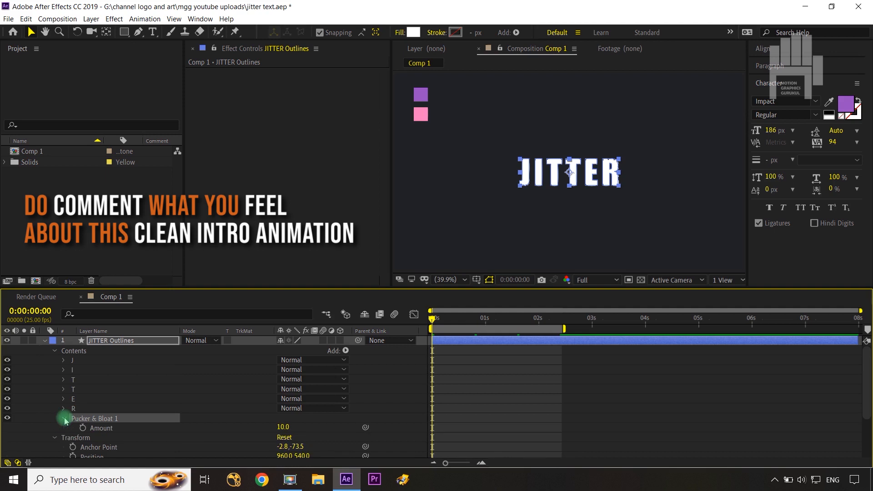
left_click_drag(285, 427, 264, 428)
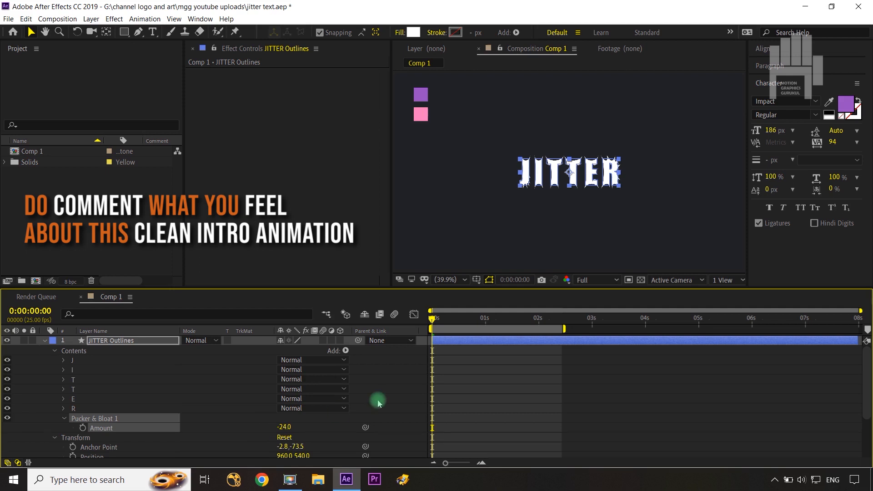
left_click(426, 400)
key("slash")
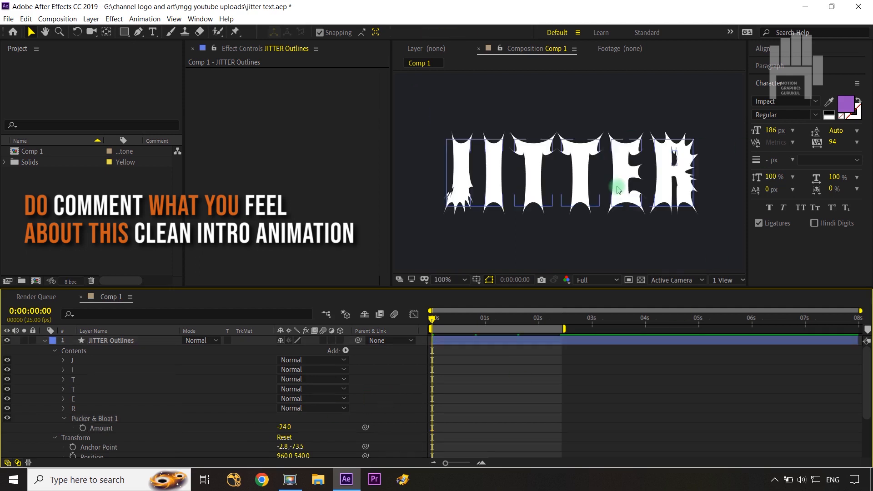
left_click(551, 187)
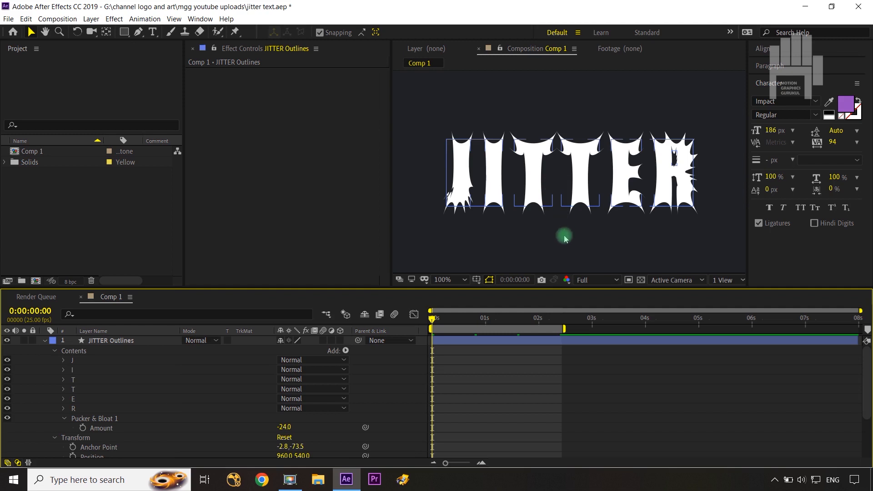
left_click(44, 340)
left_click(101, 387)
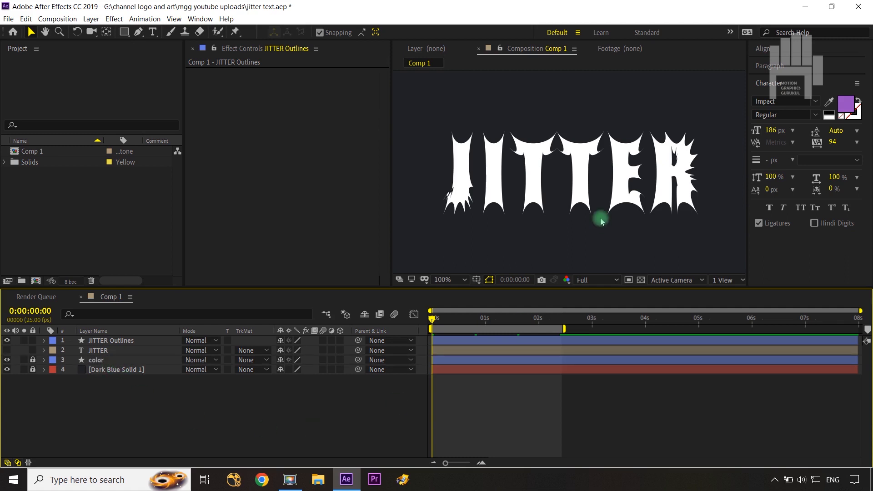
key("shift+slash")
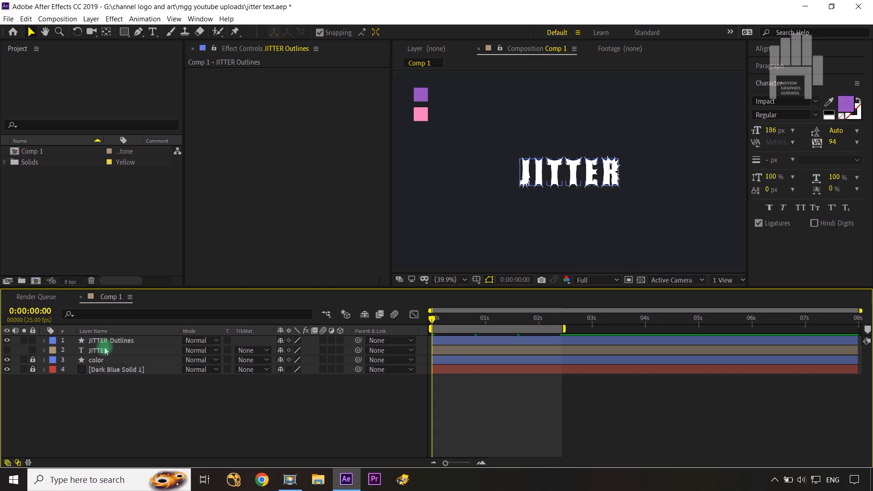
Change the JITTER Outlines fill to purple 964EC2, sampled from the purple swatch in the composition.
left_click(99, 341)
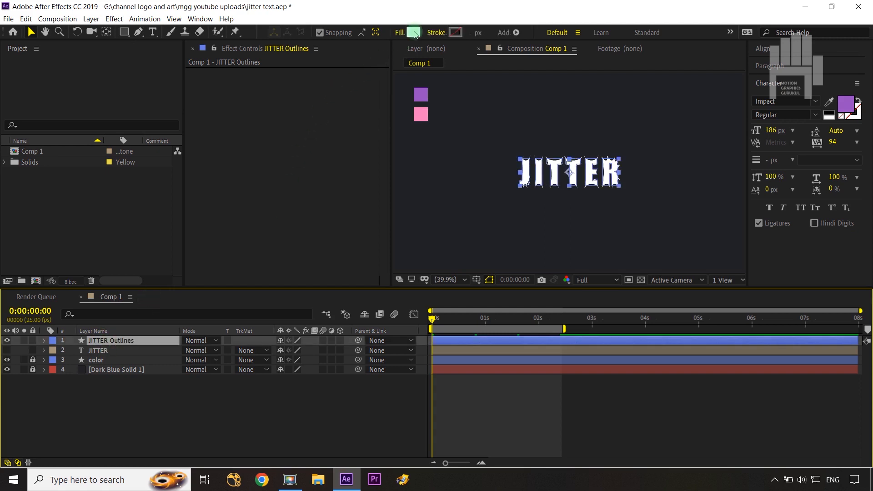
left_click(415, 32)
left_click(350, 212)
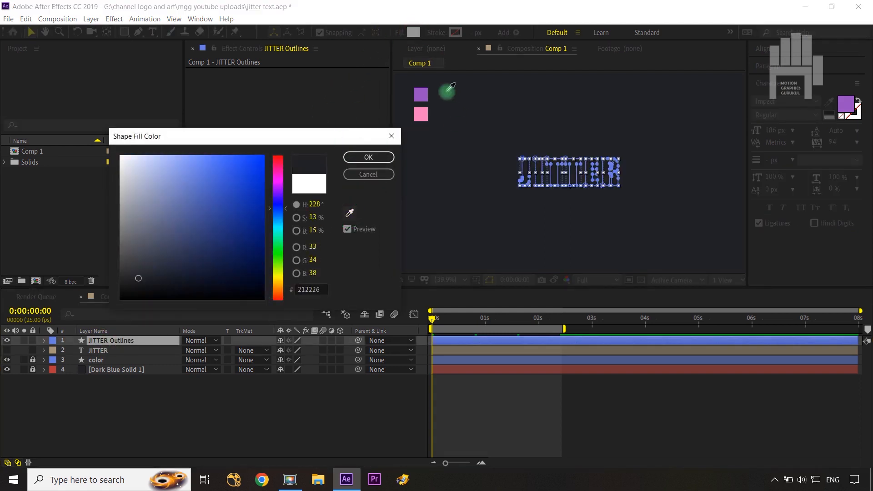
left_click(421, 94)
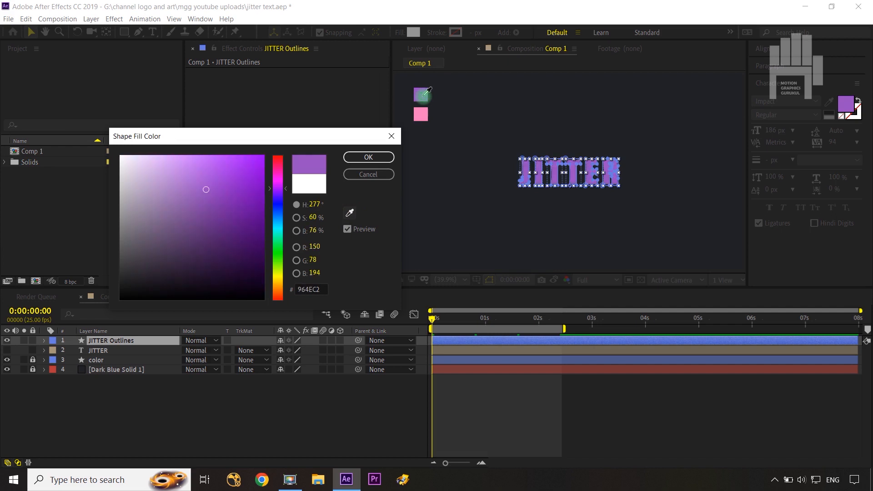
left_click(362, 160)
left_click(261, 407)
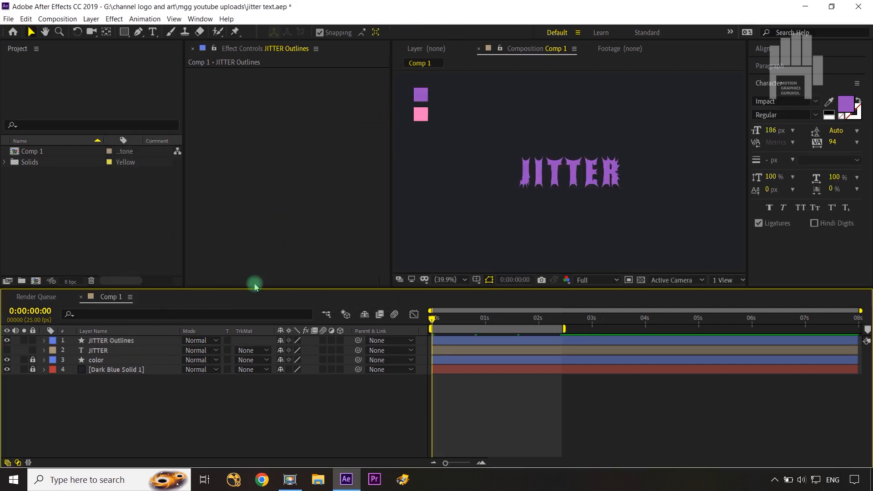
Change the JITTER Outlines fill to pink FF7BBF, sampled from the pink swatch in the composition.
left_click(107, 340)
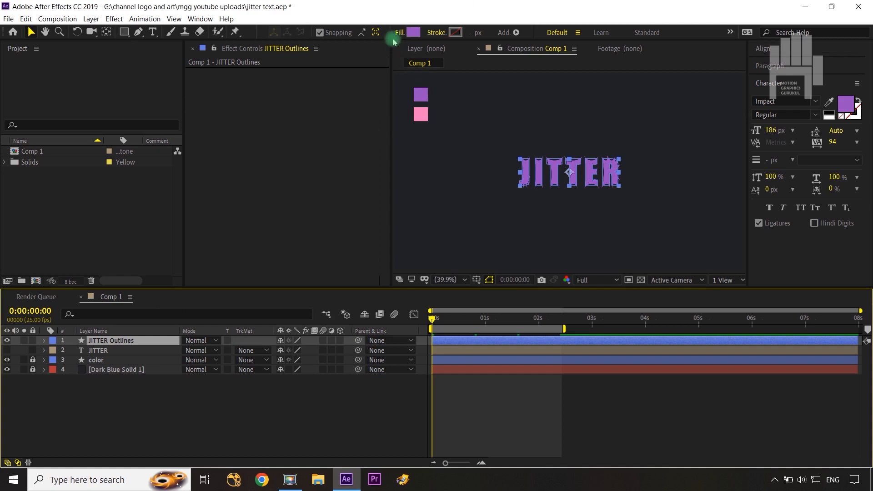
left_click(413, 32)
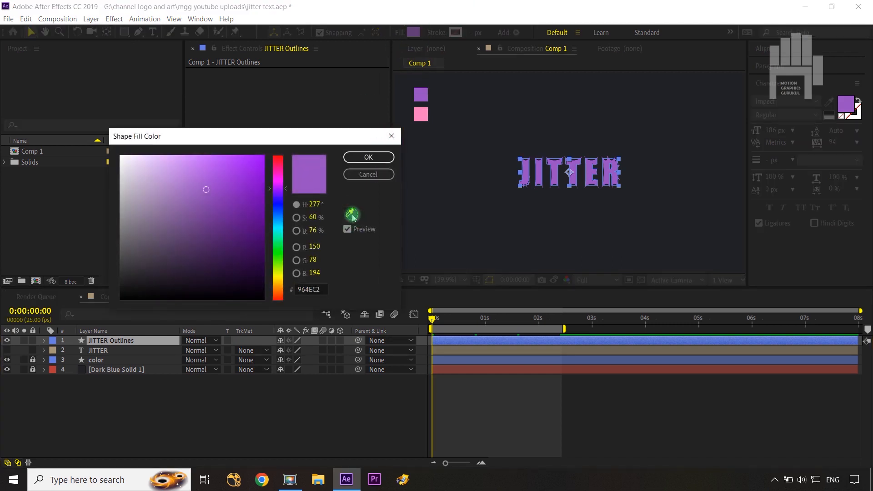
left_click(353, 214)
left_click(420, 114)
left_click(369, 157)
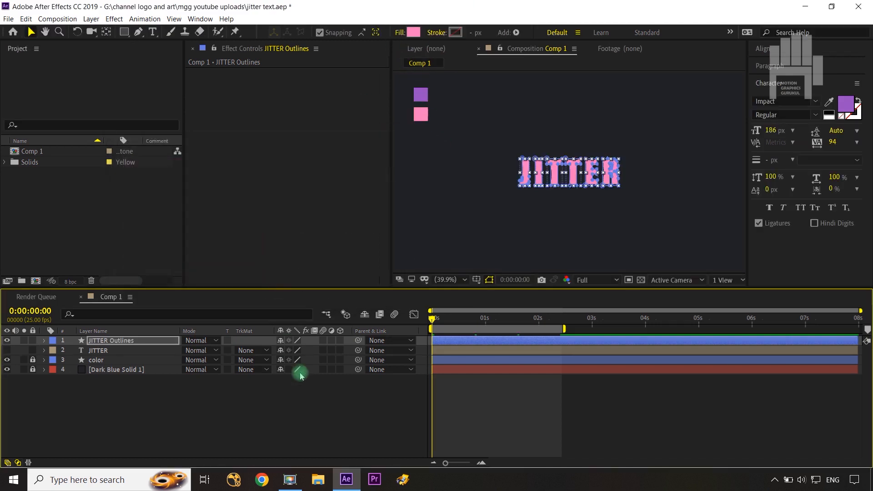
left_click(315, 419)
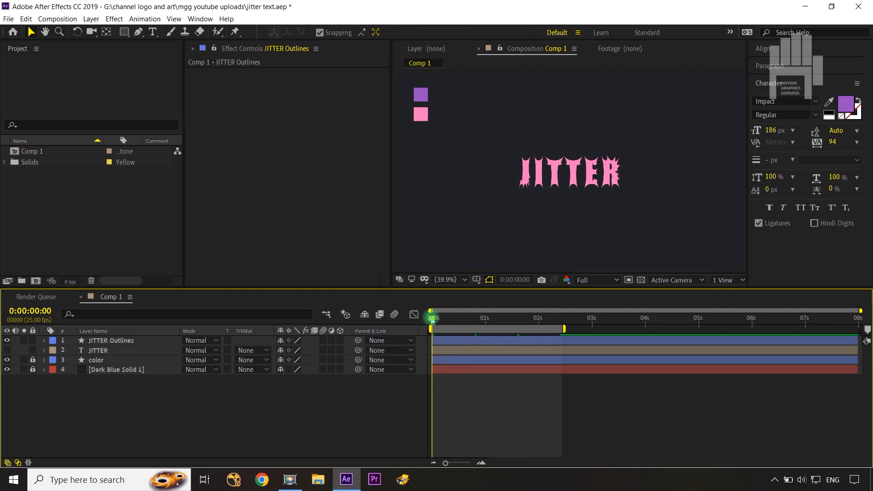
Add the expression wiggle(10,20) to the Pucker & Bloat amount of the JITTER Outlines layer.
mouse_move(432, 319)
left_mouse_down()
mouse_move(525, 322)
mouse_move(432, 320)
left_mouse_up()
left_click(33, 360)
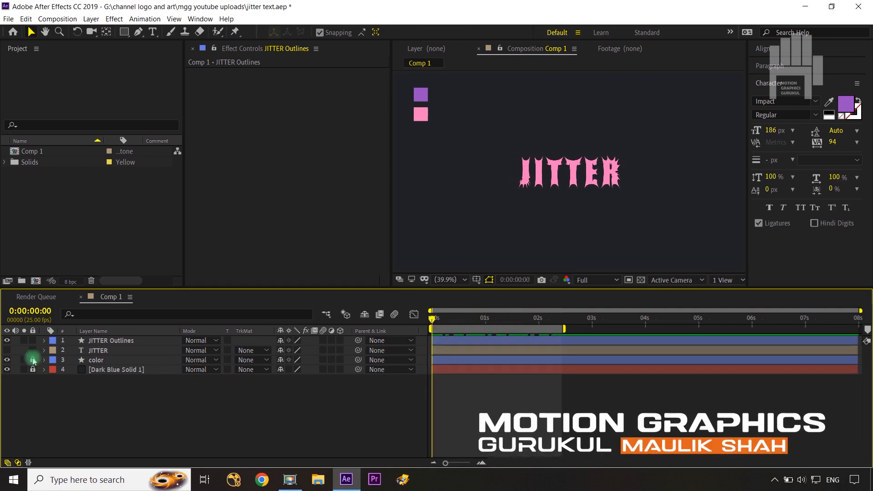
left_click(44, 350)
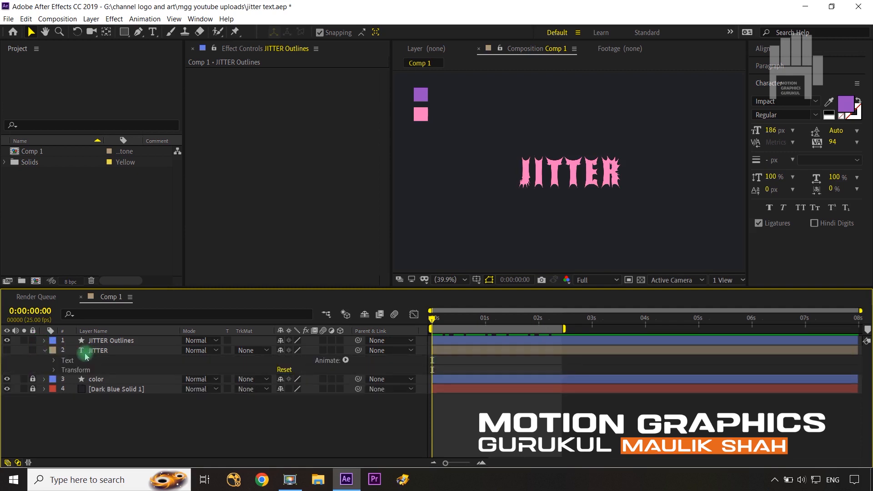
left_click(89, 341)
left_click(44, 340)
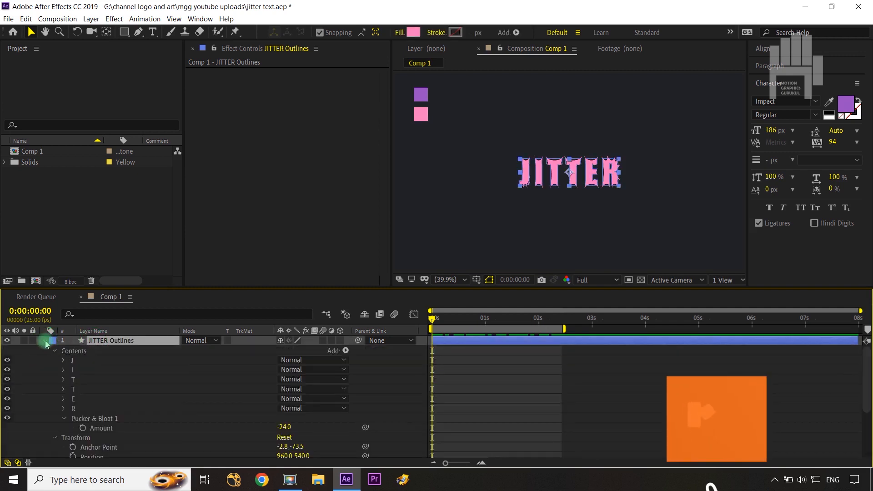
left_click(84, 430, "alt")
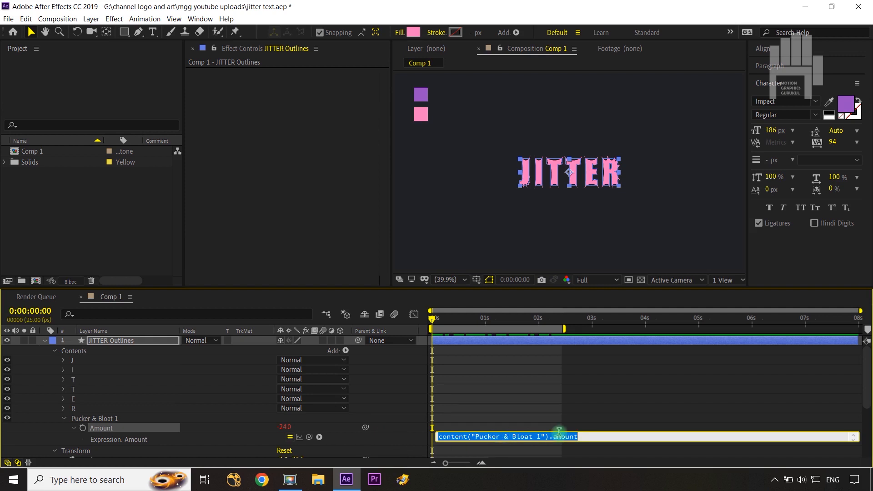
type("wiggle")
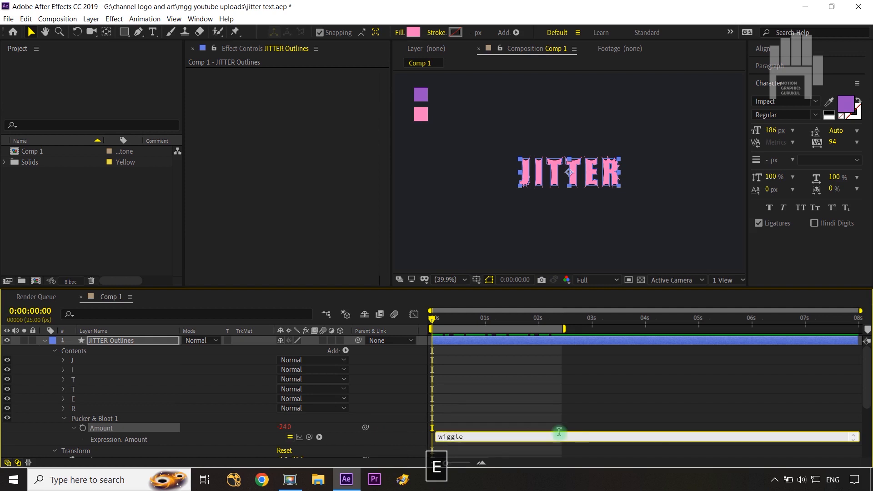
type("(")
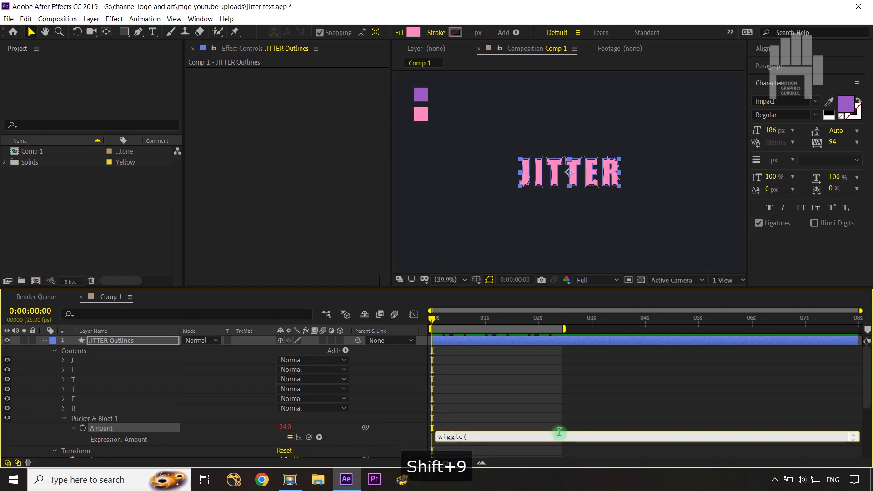
type("10")
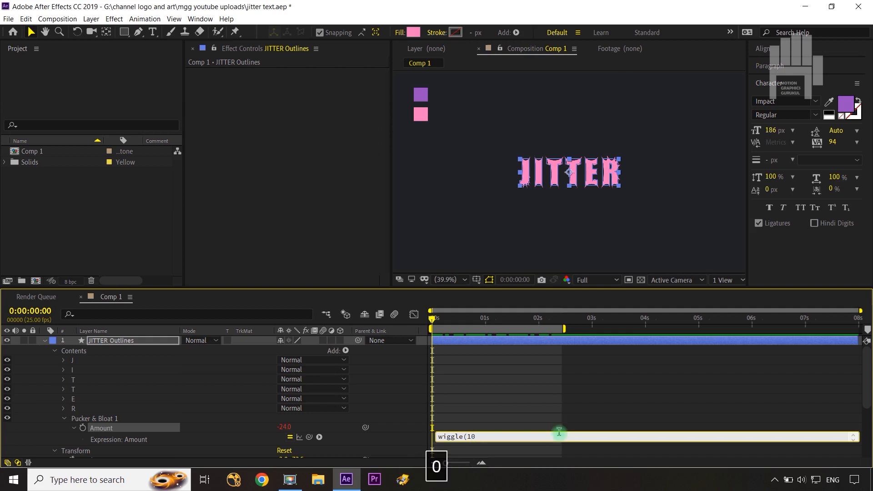
type(",20")
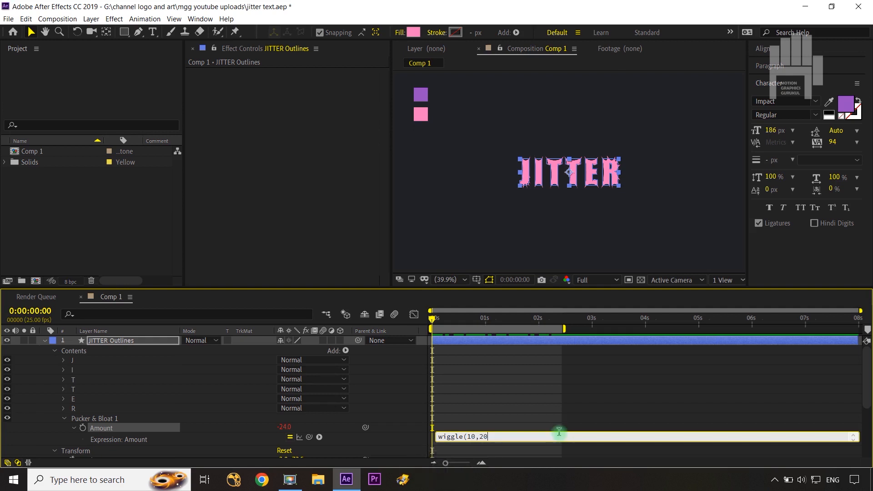
type(")")
left_click(415, 403)
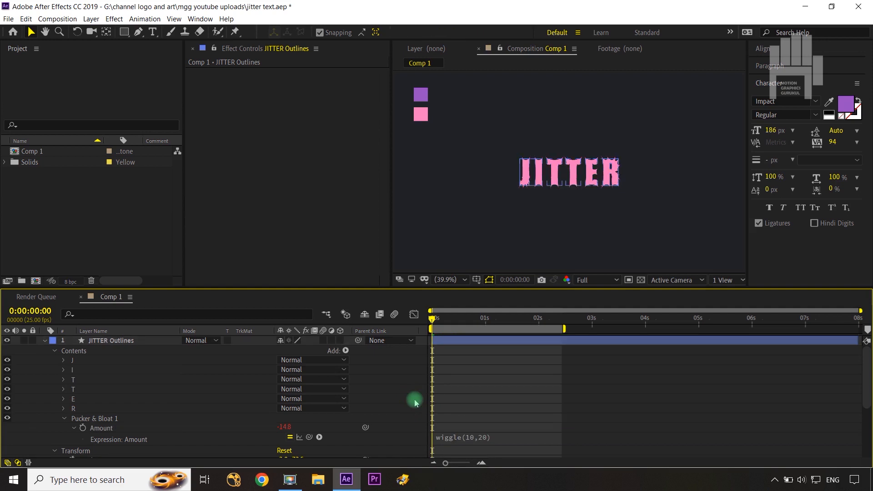
Scrub to frame 16, inspect the wiggling letter spikes up close, and collapse the JITTER Outlines properties.
left_click_drag(434, 319, 467, 319)
scroll(570, 251, "up", 5)
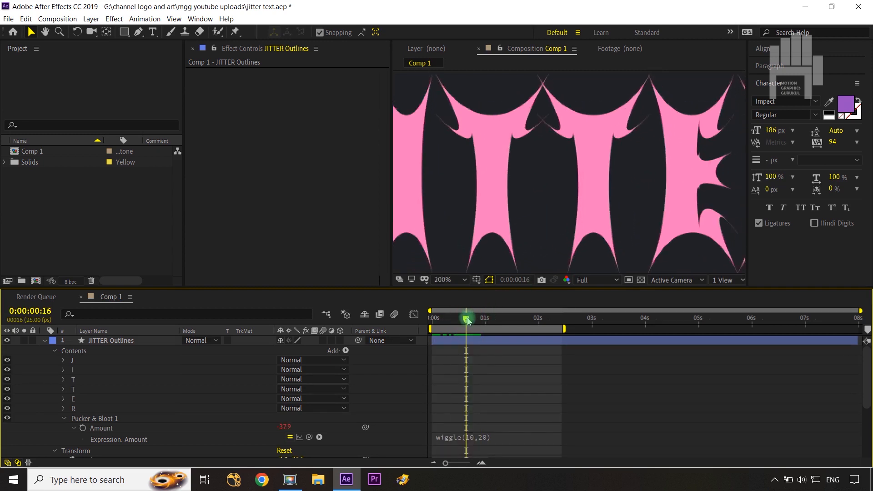
key("shift+slash")
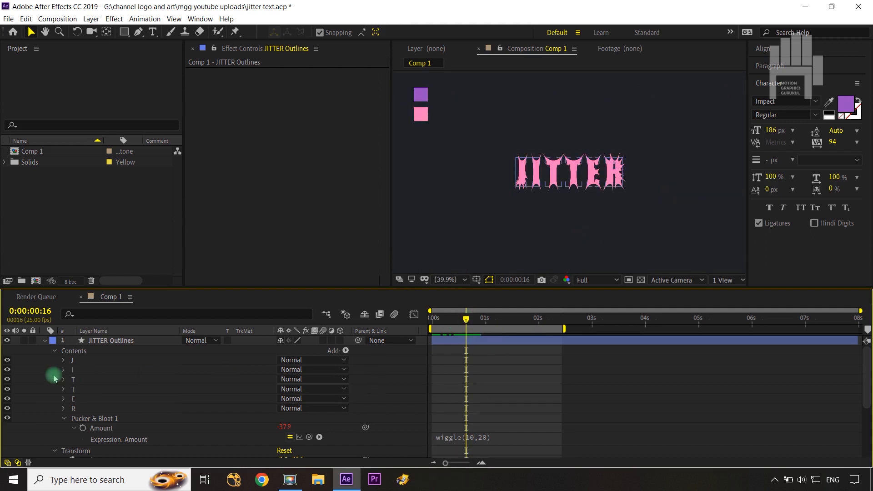
left_click(45, 344)
Duplicate the JITTER Outlines layer and set the copy's scale to 124% at frame 16.
left_click(129, 341)
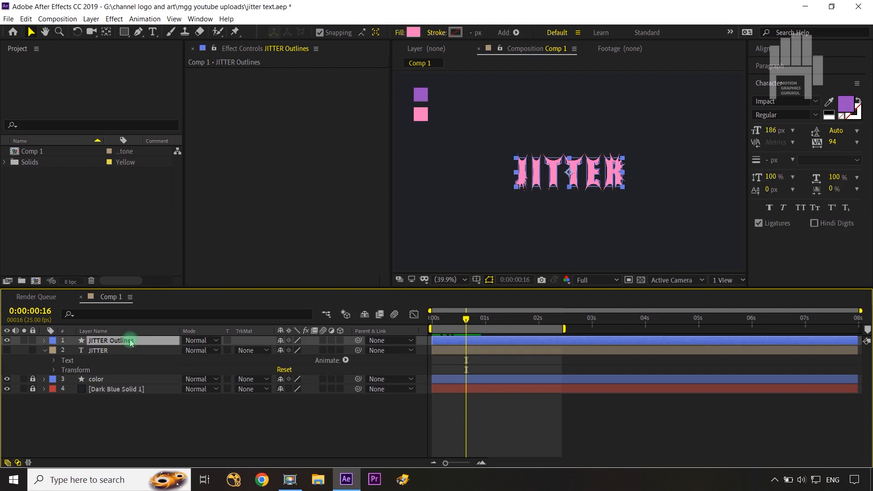
key("ctrl+d")
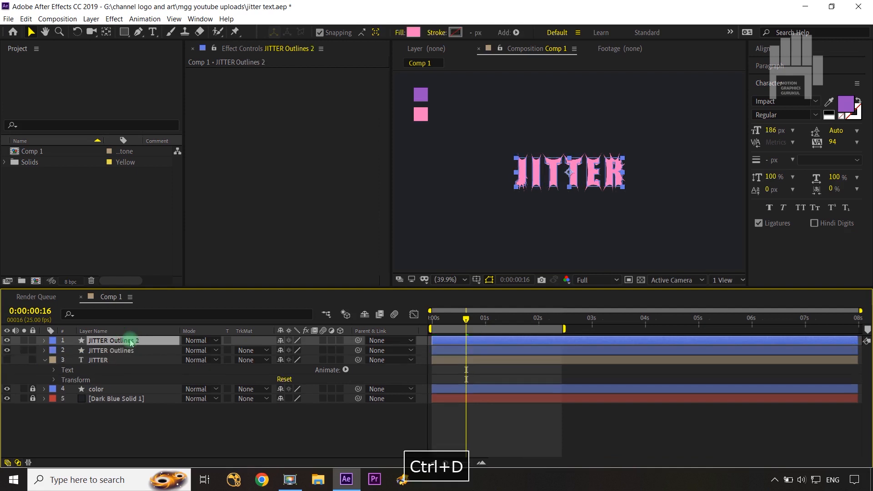
key("s")
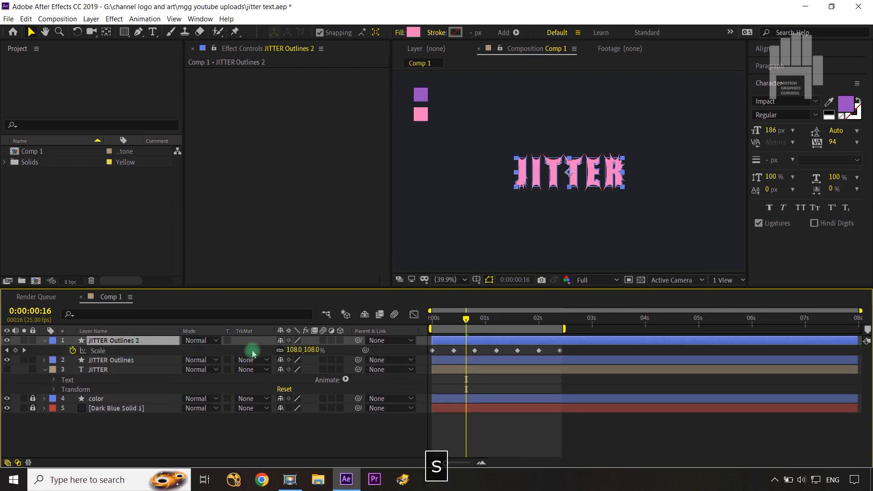
left_click_drag(314, 351, 322, 350)
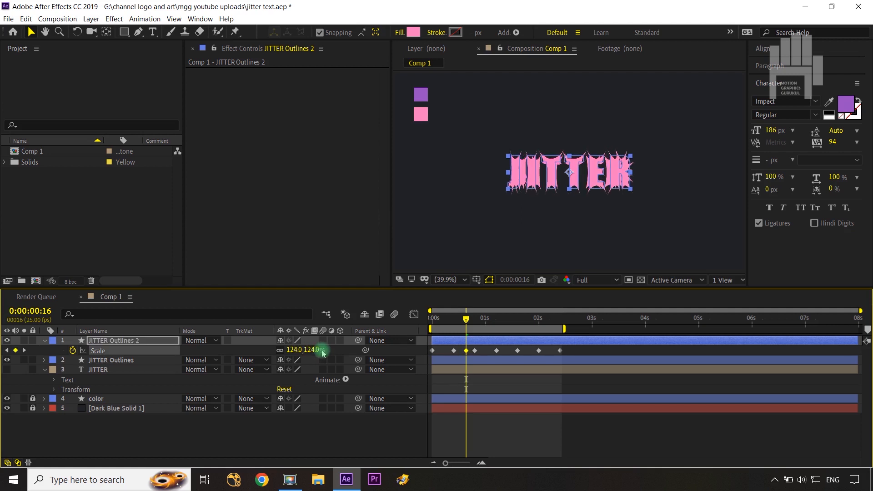
Fill the JITTER Outlines 2 copy with purple 964EC2 from the swatch and place it beneath the pink layer.
left_click(413, 32)
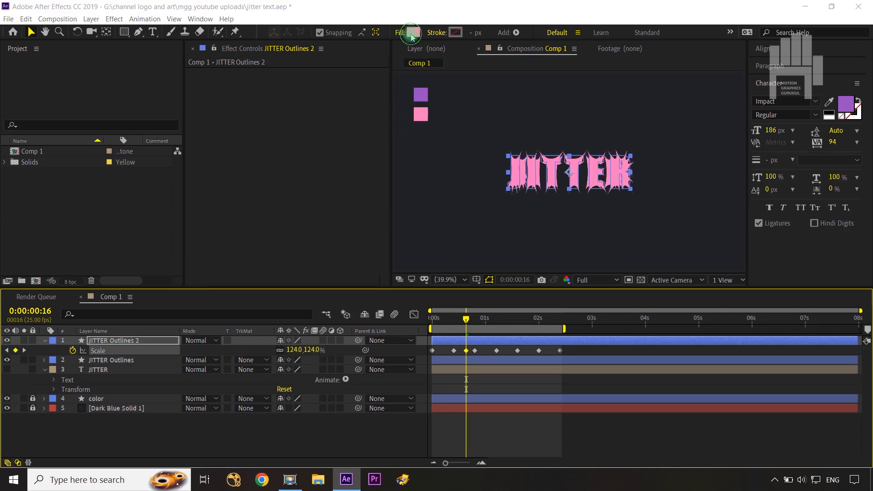
left_click(350, 213)
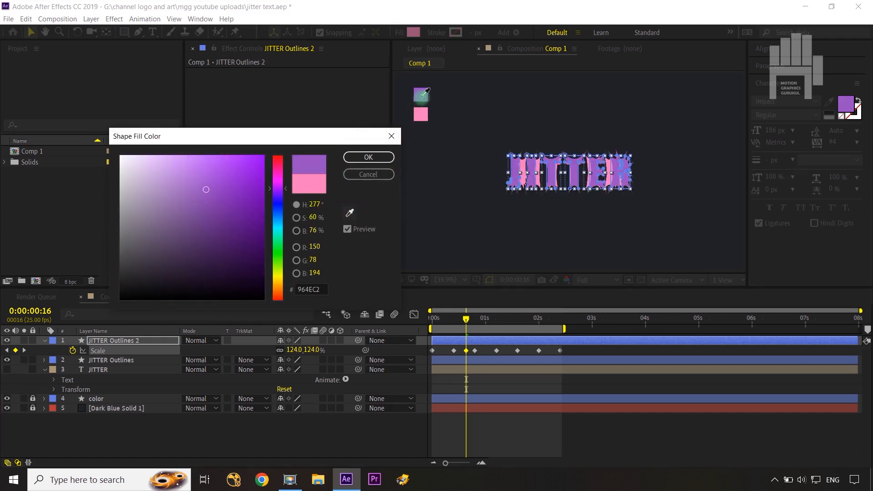
left_click(420, 94)
left_click(368, 157)
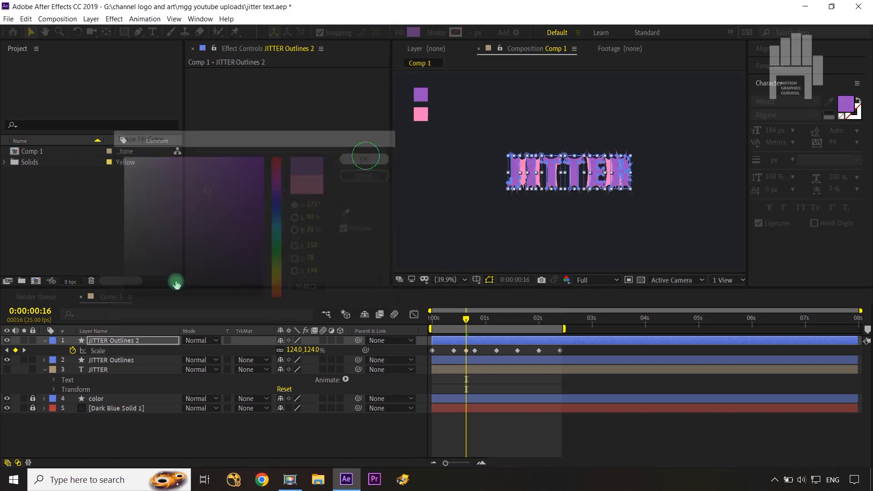
left_click_drag(123, 341, 127, 362)
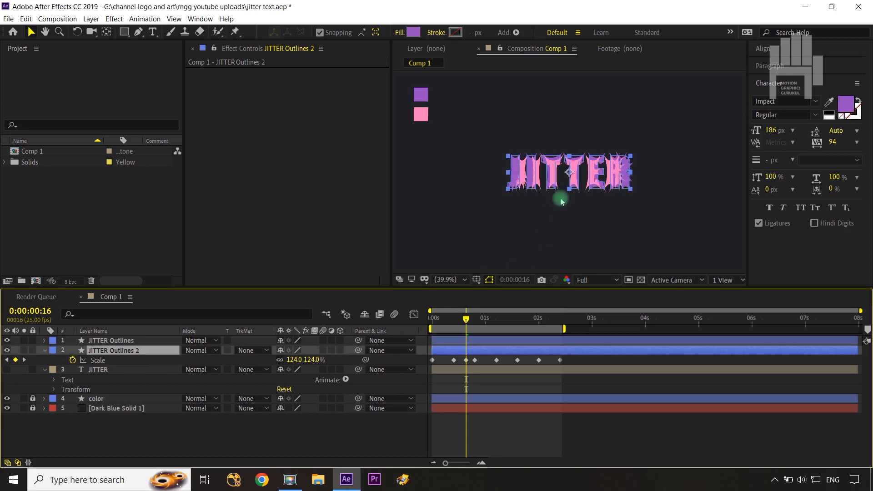
left_click(373, 429)
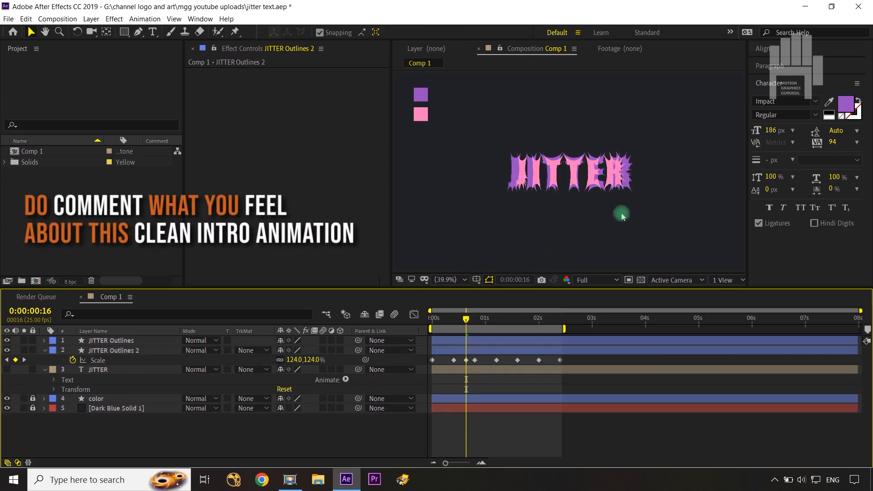
Delete the purple JITTER Outlines 2 layer.
left_click(112, 360)
left_click(109, 351)
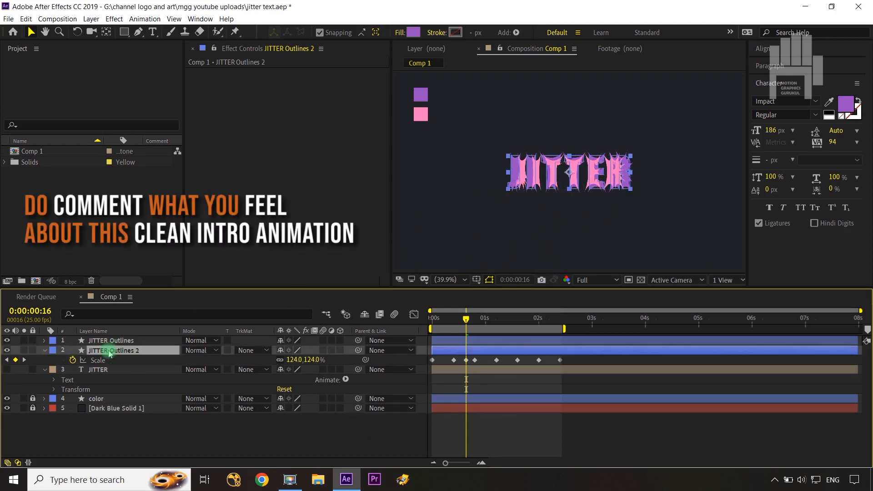
key("Delete")
Duplicate the JITTER Outlines layer and change the lower original's fill to purple 964EC2, sampled from the purple swatch.
left_click(112, 341)
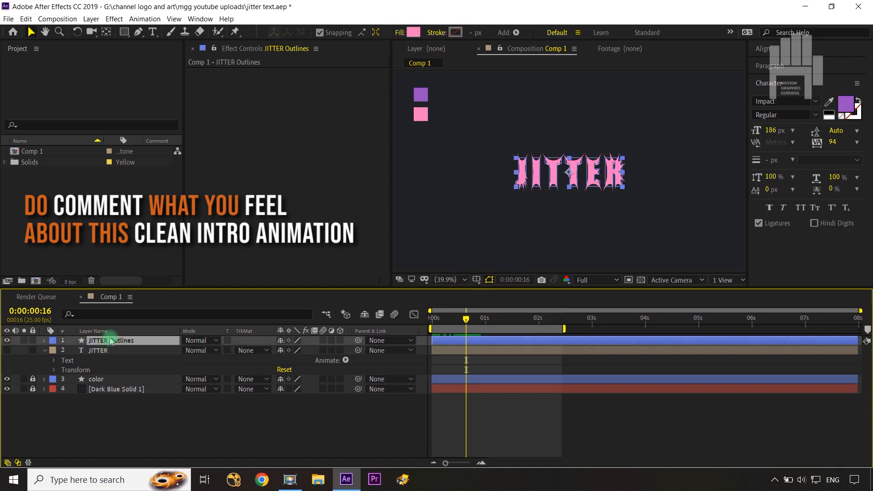
key("ctrl+d")
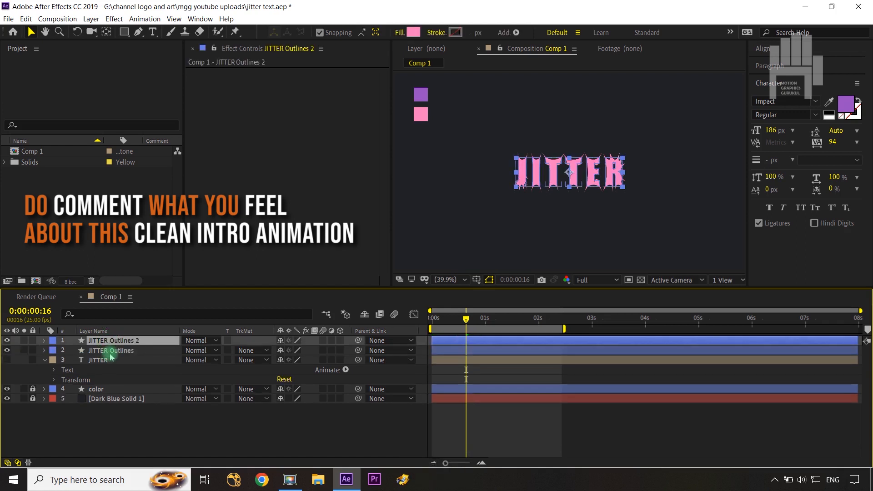
left_click(111, 351)
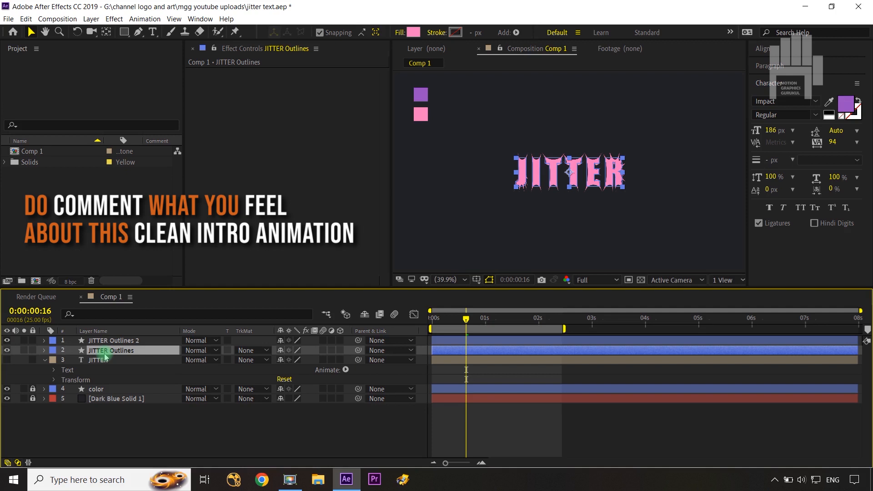
left_click(414, 32)
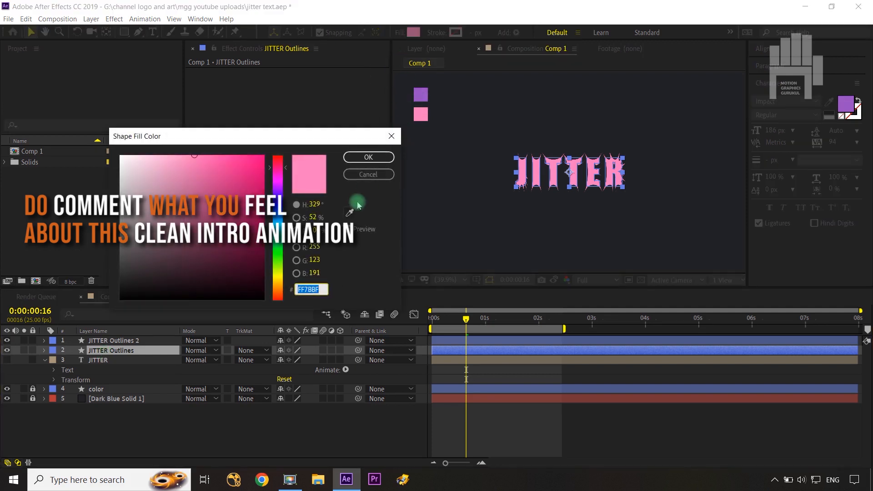
left_click(350, 212)
left_click(424, 95)
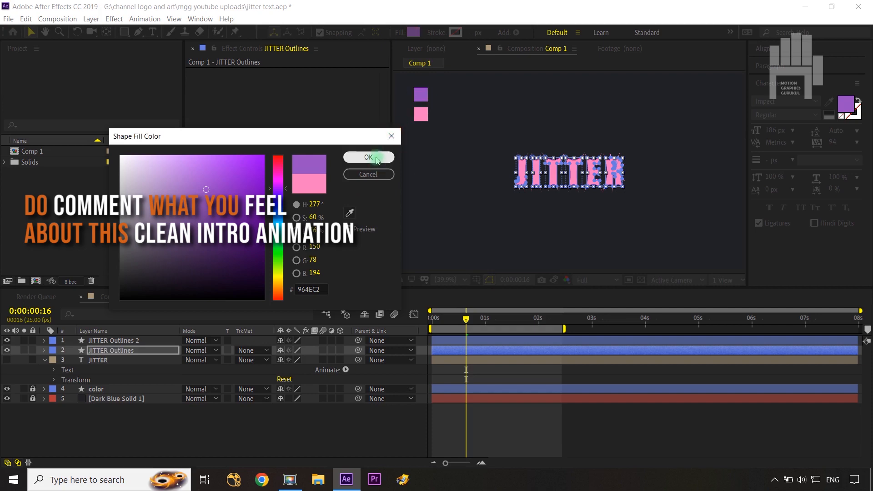
left_click(368, 157)
left_click(43, 351)
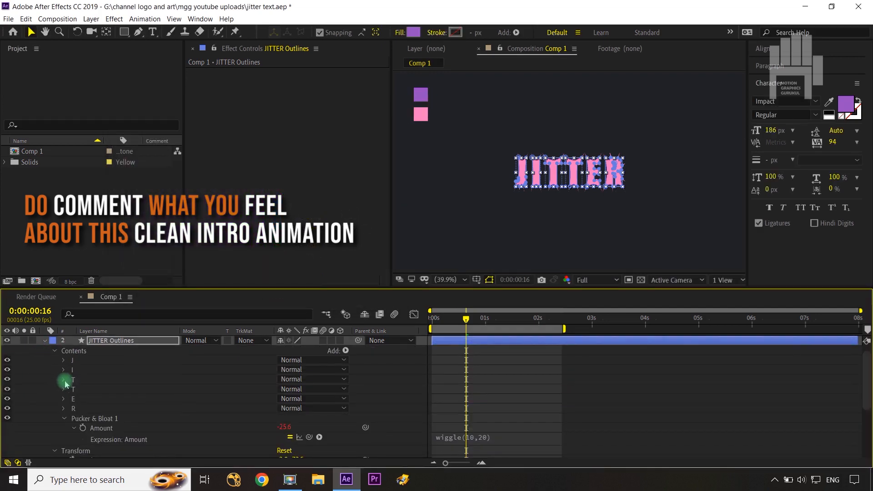
left_click(346, 351)
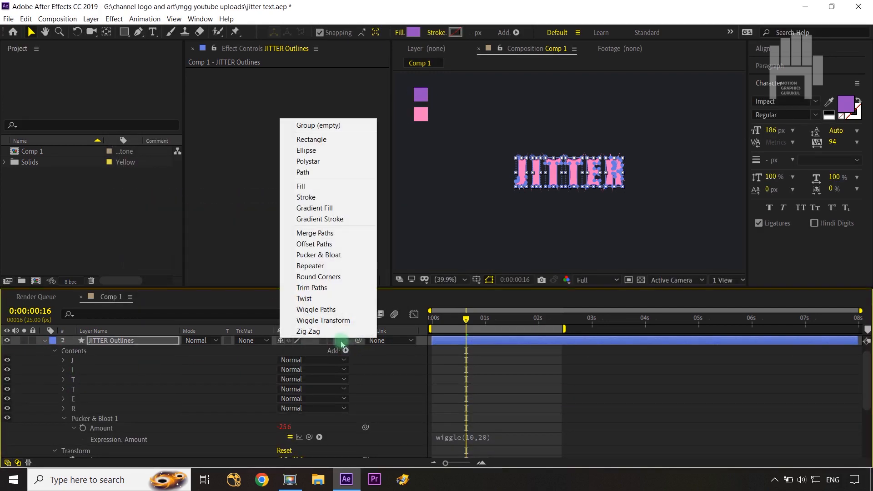
left_click(326, 247)
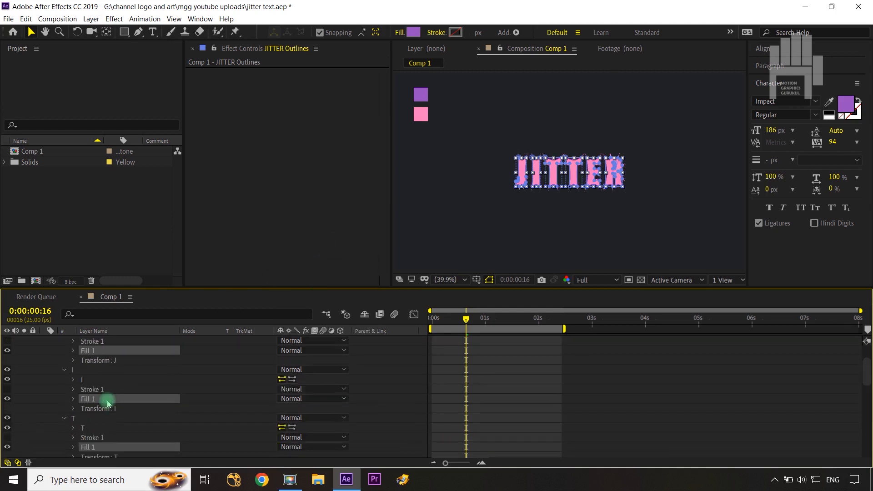
key("ctrl+z")
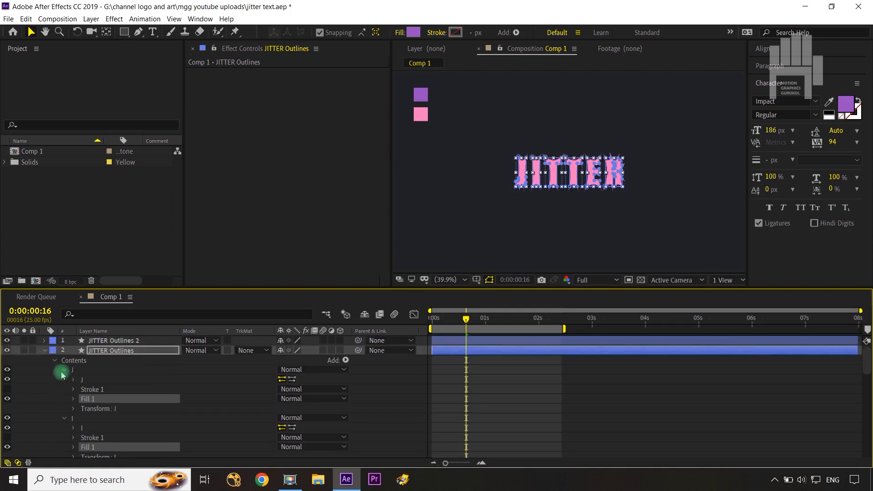
Collapse the J, I, T, T, E and R letter groups in the contents of the JITTER Outlines layer.
left_click(64, 371)
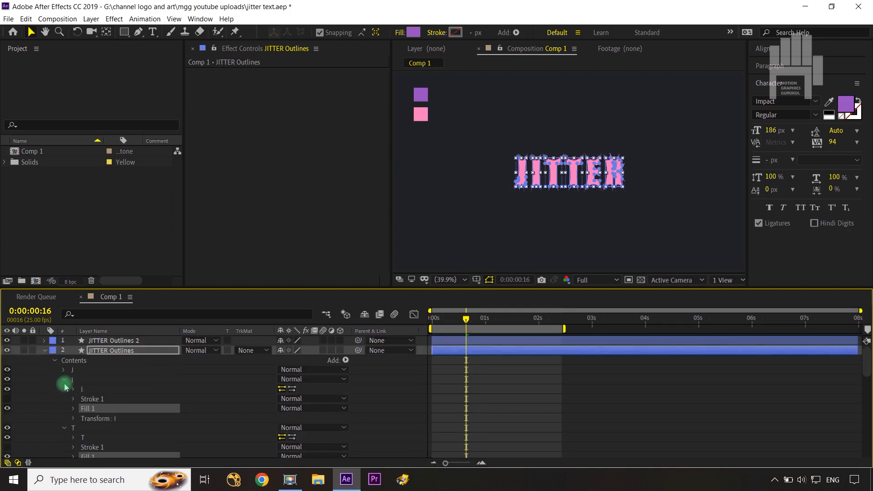
left_click(64, 380)
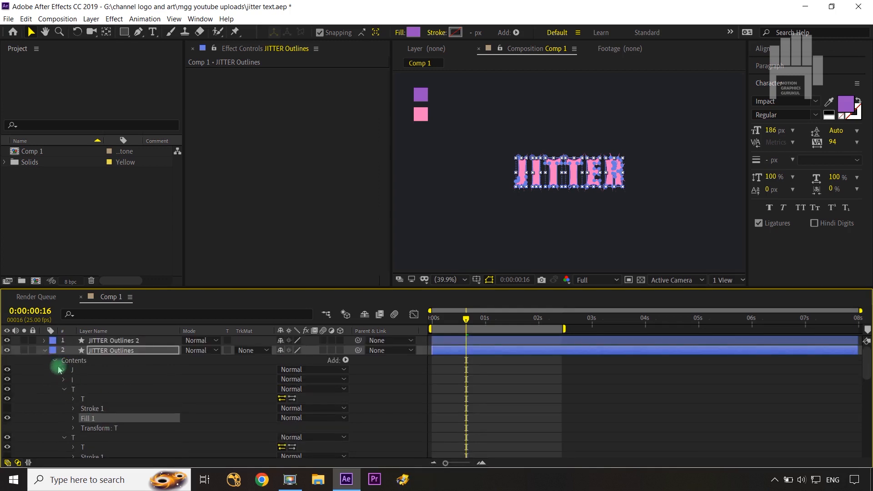
left_click(64, 389)
left_click(65, 402)
left_click(64, 409)
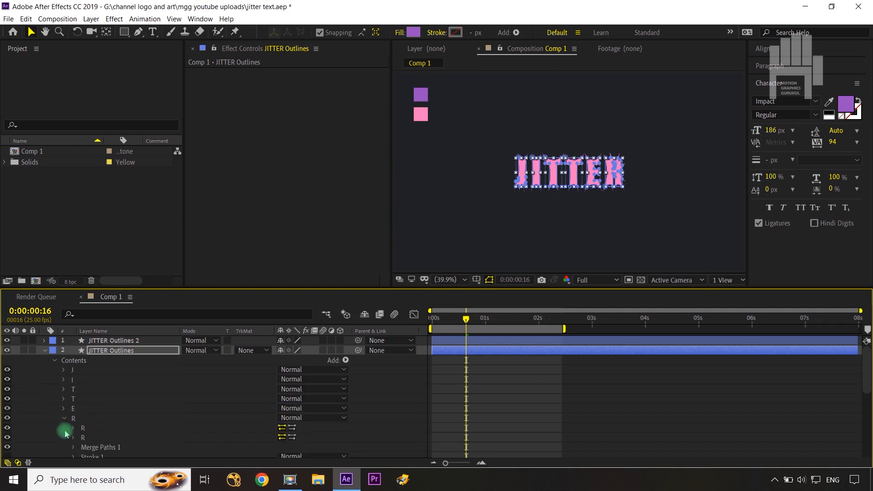
left_click(64, 418)
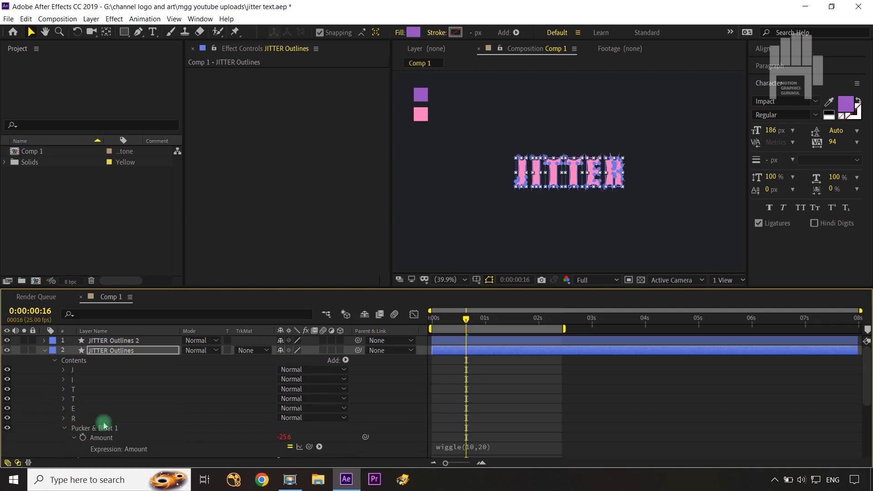
Add Offset Paths to the whole contents of JITTER Outlines and place it above Pucker & Bloat.
left_click(78, 360)
left_click(346, 361)
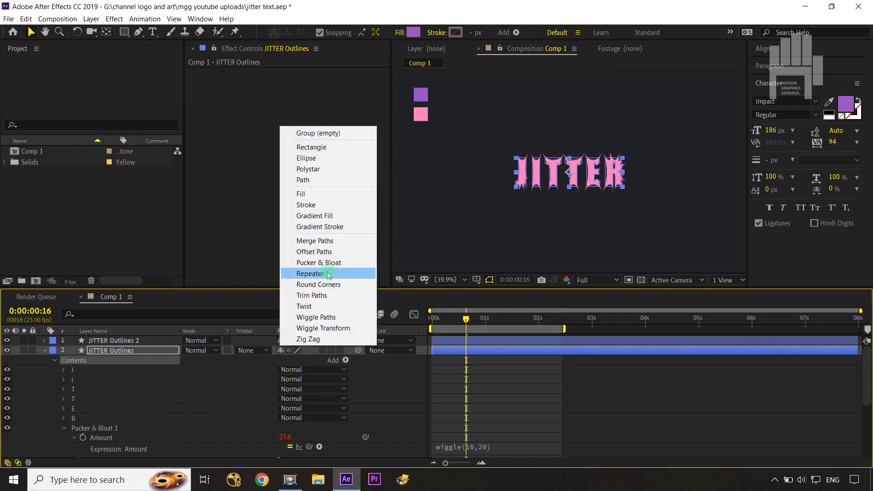
left_click(321, 253)
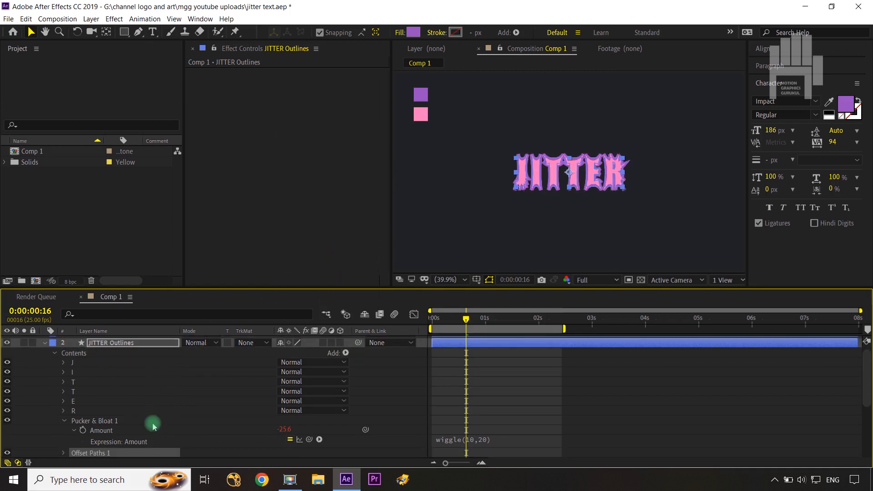
scroll(152, 421, "down", 3)
left_click_drag(87, 408, 88, 371)
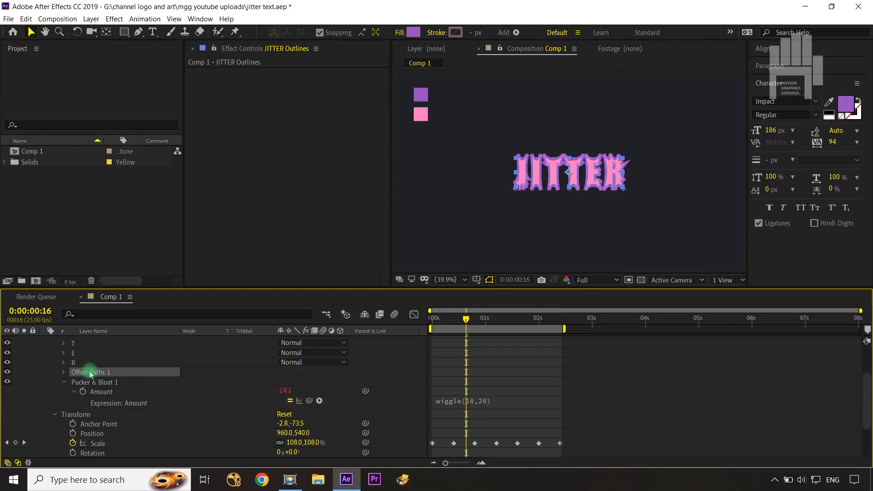
Set the Offset Paths amount of the purple JITTER Outlines layer to 20.
left_click(63, 373)
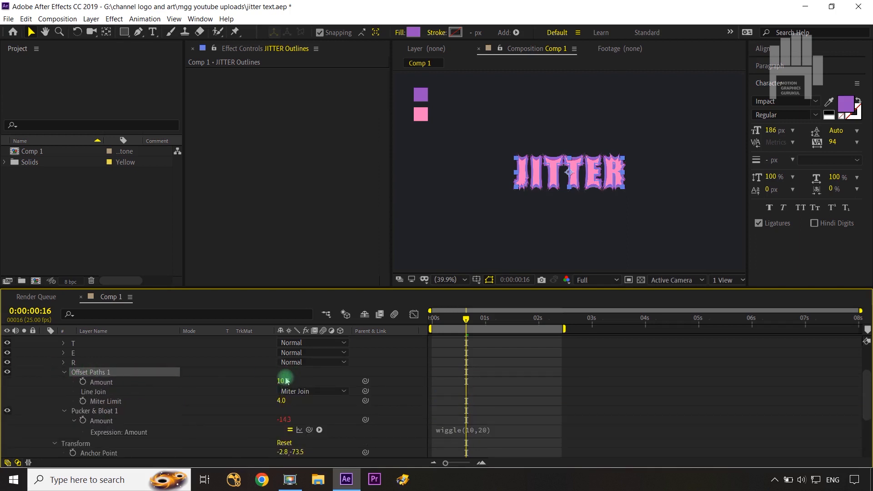
left_click_drag(284, 382, 287, 380)
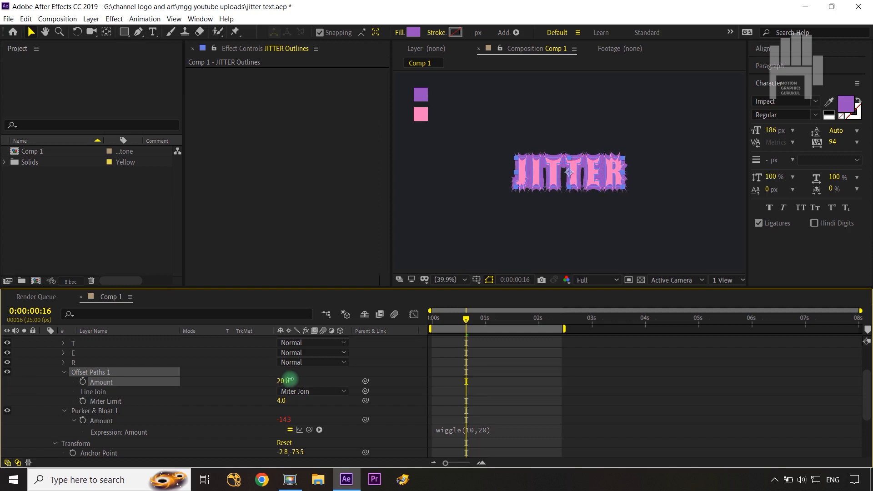
left_click(380, 363)
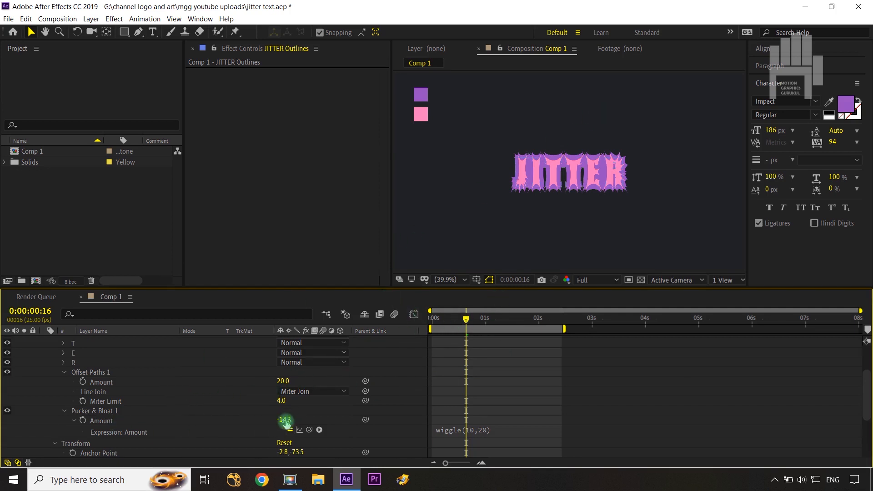
Strengthen the purple layer's Pucker & Bloat amount to about -39 at frame 16 and inspect the spikes up close.
left_click_drag(286, 420, 263, 425)
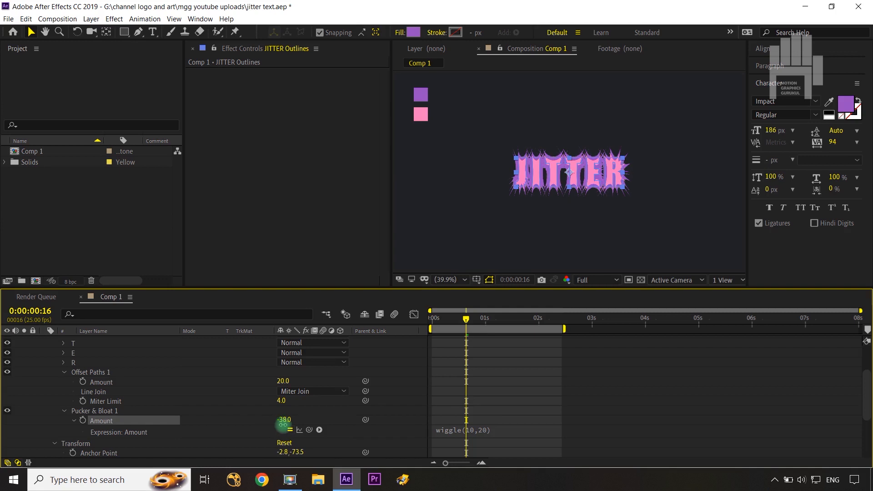
left_click(285, 425)
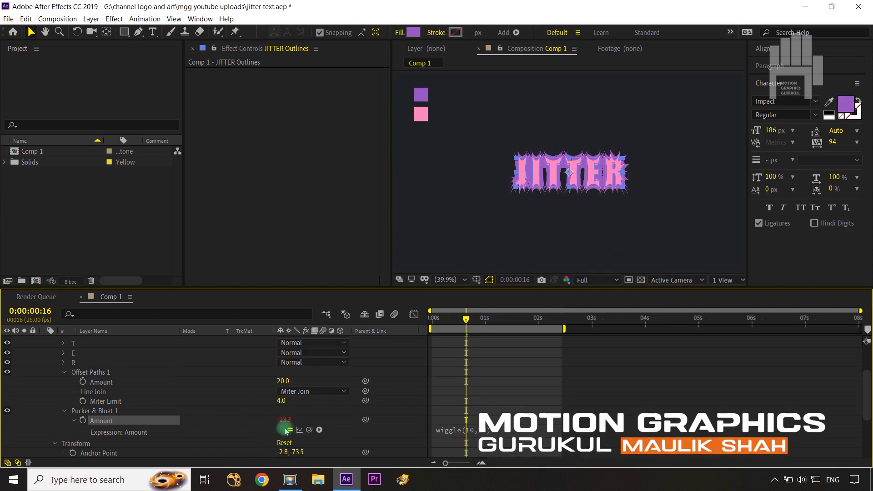
left_click_drag(285, 419, 285, 421)
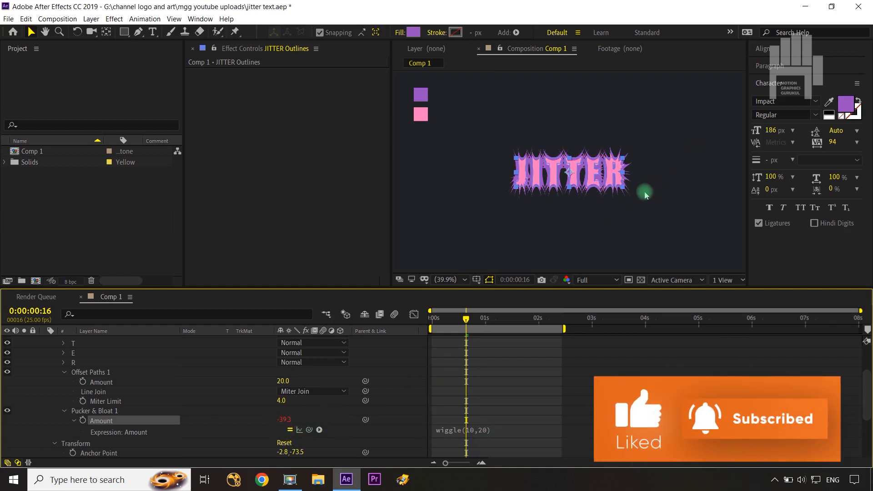
key("slash")
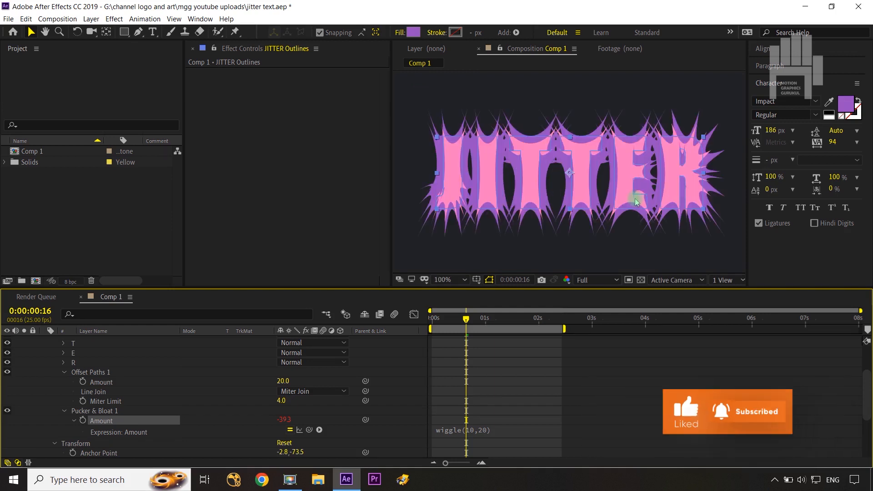
scroll(212, 398, "up", 2)
Change the purple layer's Pucker & Bloat amount expression to wiggle(15,20).
scroll(213, 398, "down", 3)
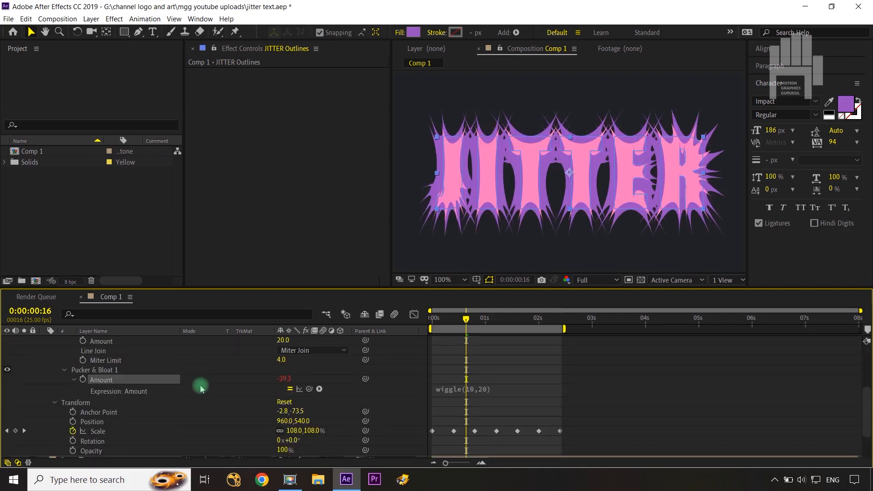
left_click(471, 394)
left_click(477, 389)
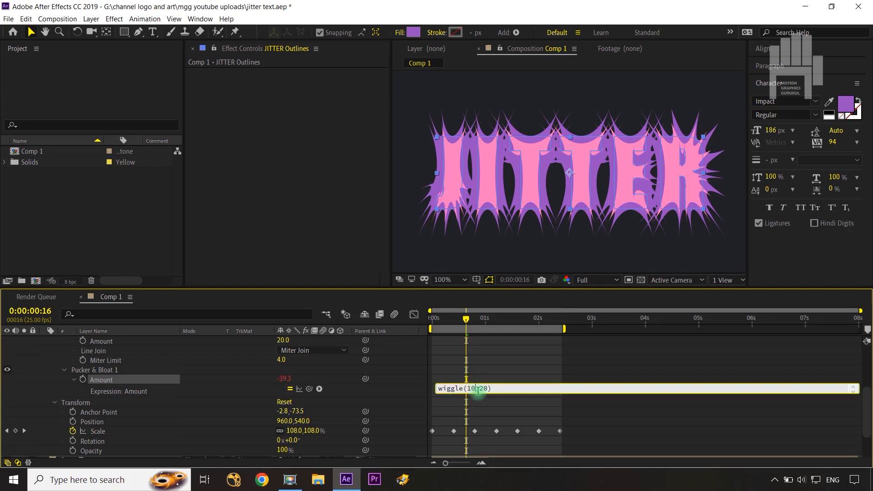
key("BackSpace")
type("5")
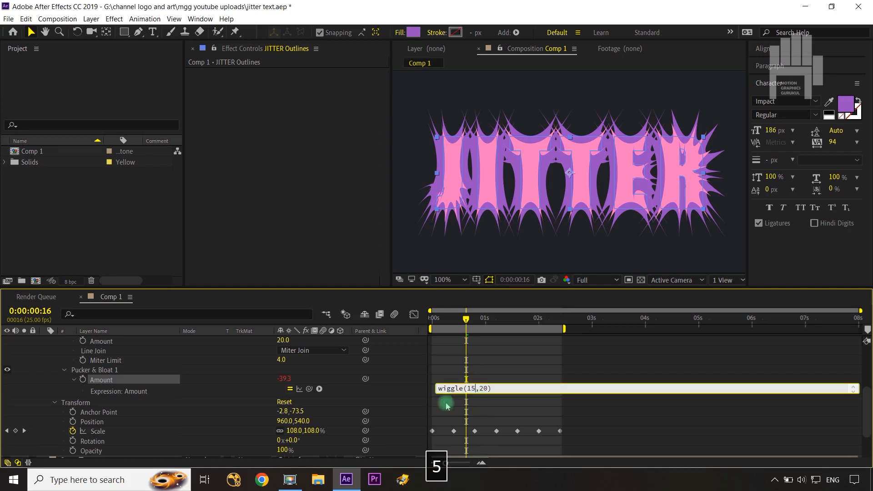
left_click(389, 388)
Collapse the properties of the JITTER Outlines layer and the JITTER text layer in the timeline.
scroll(136, 403, "up", 10)
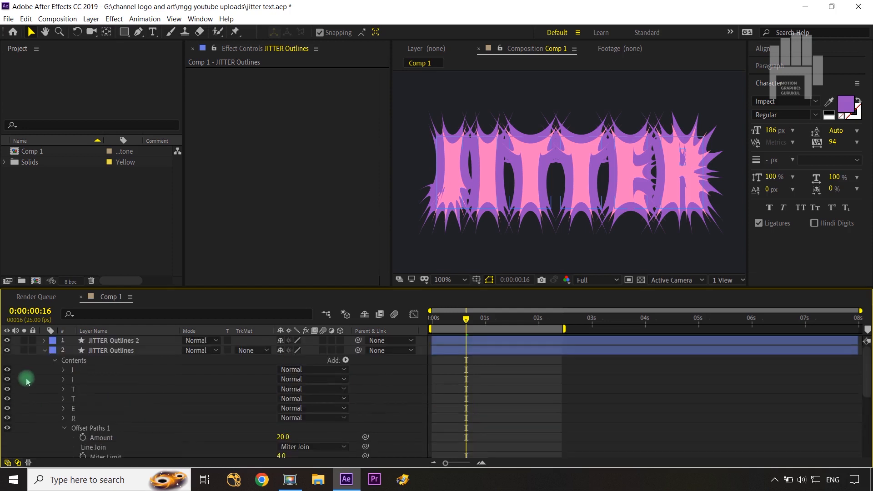
left_click(43, 351)
left_click(123, 434)
left_click(43, 360)
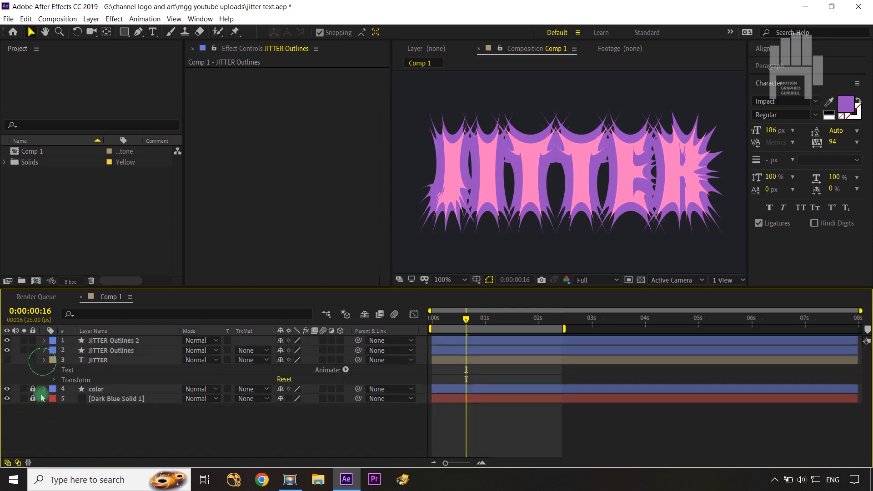
left_click(109, 437)
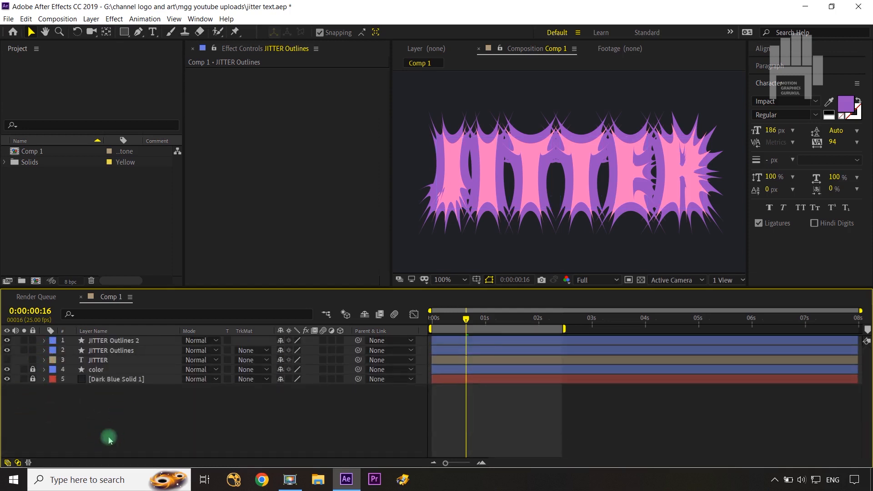
Preview the two-colour text animation from frame 0 with the whole composition in view.
key("shift+slash")
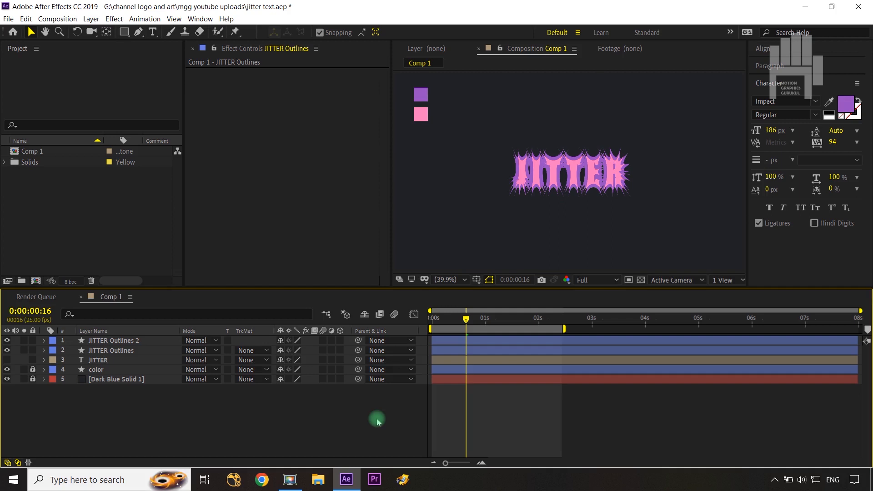
left_click_drag(467, 319, 433, 318)
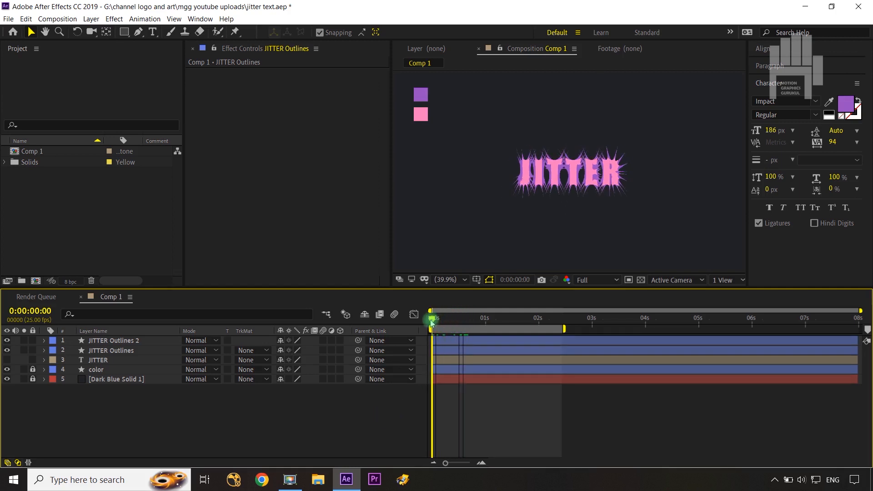
left_click(389, 418)
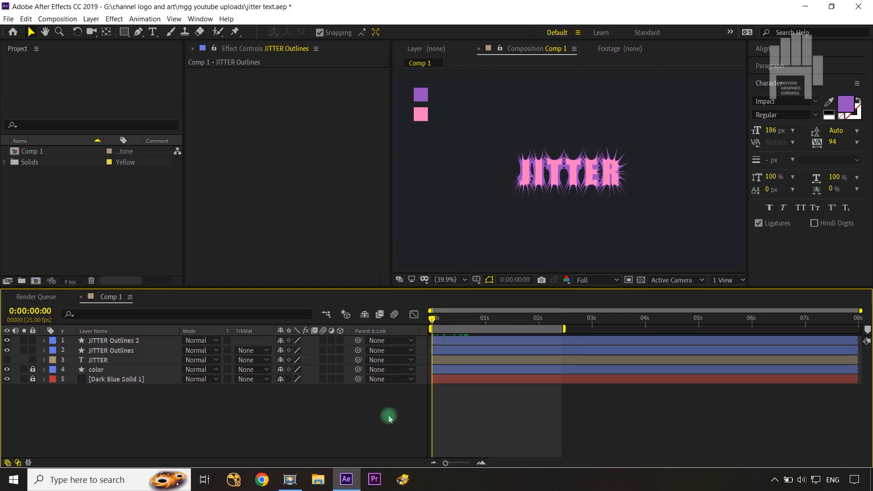
key("space")
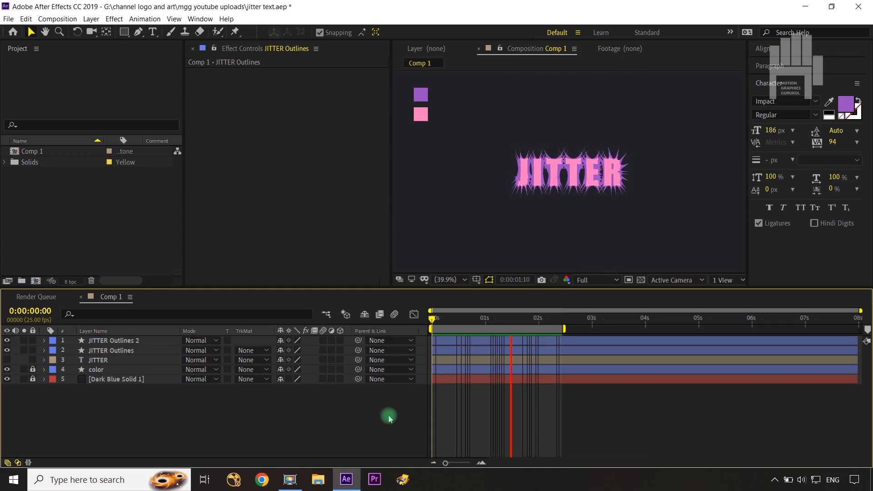
key("space")
Reduce the Pucker & Bloat amount of the purple JITTER Outlines layer to about -25 at frame 0.
scroll(568, 174, "up", 3)
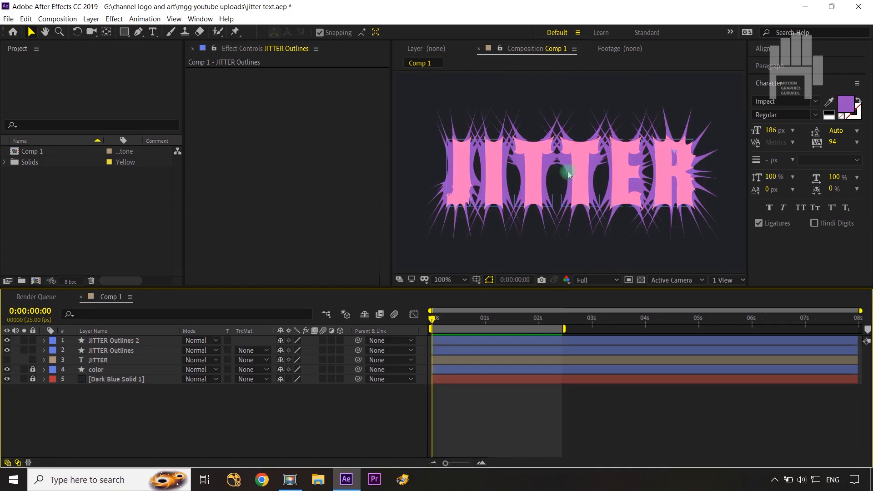
left_click(44, 351)
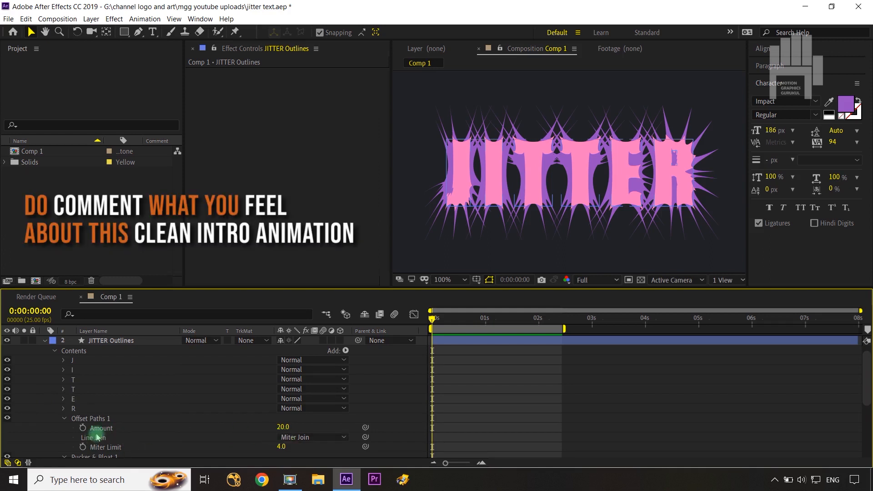
scroll(96, 438, "down", 3)
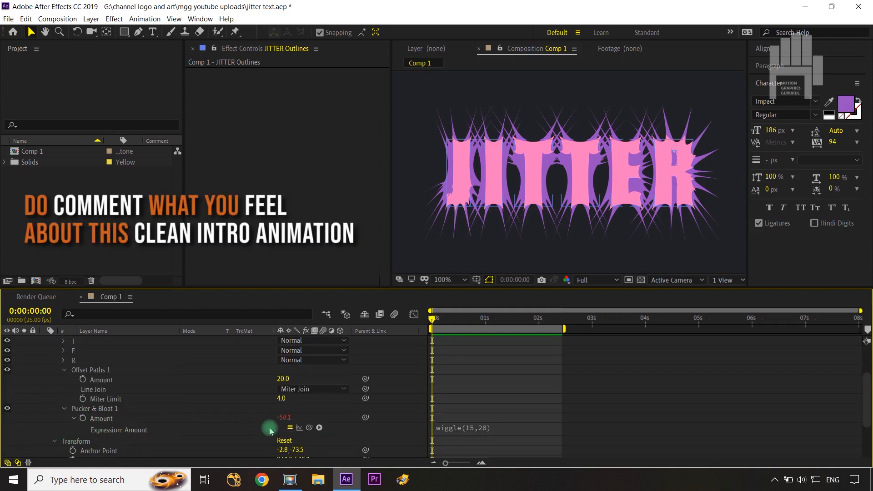
mouse_move(282, 417)
left_mouse_down()
mouse_move(248, 417)
mouse_move(306, 418)
mouse_move(298, 418)
left_mouse_up()
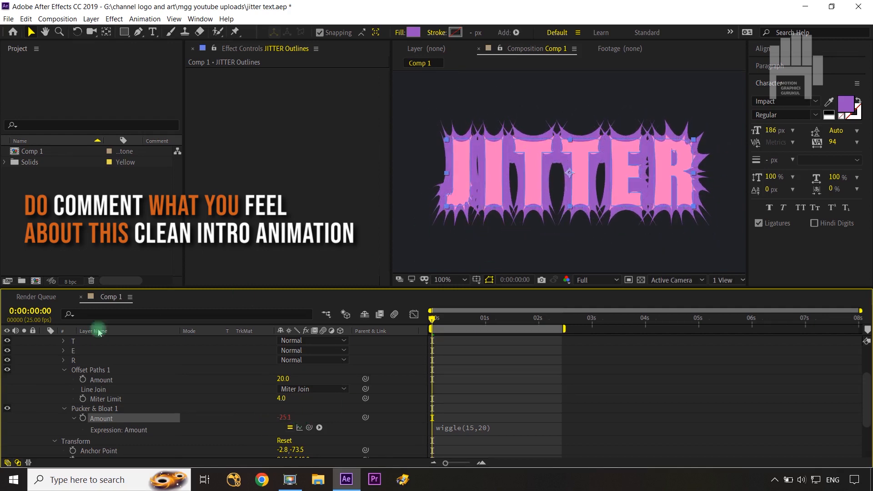
Collapse the JITTER Outlines layer and play back the animation to check the softened purple spikes.
scroll(124, 379, "up", 3)
left_click(44, 350)
left_click(176, 432)
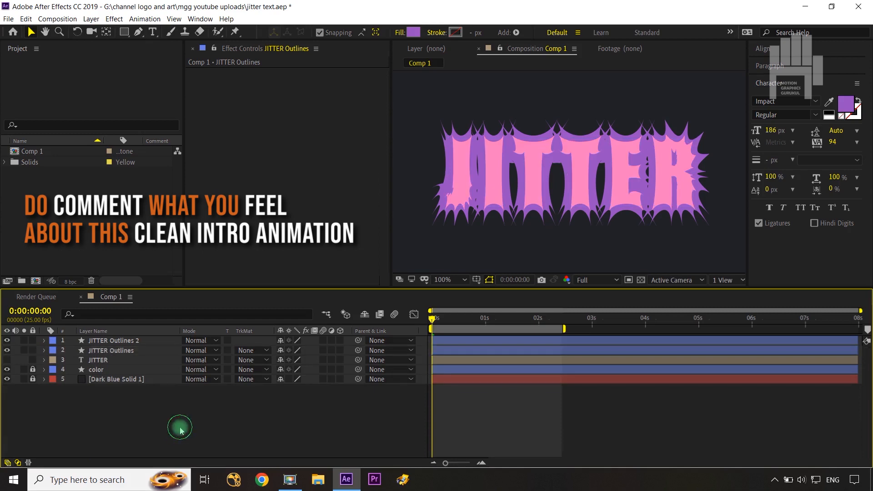
key("space")
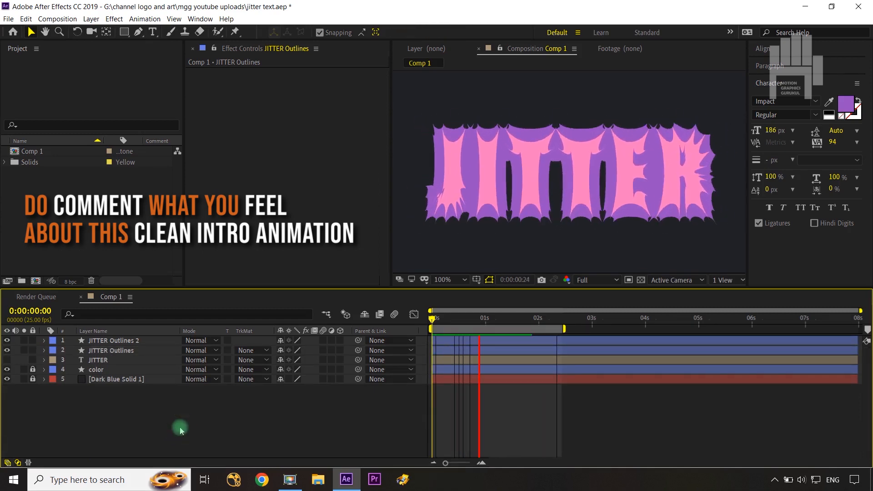